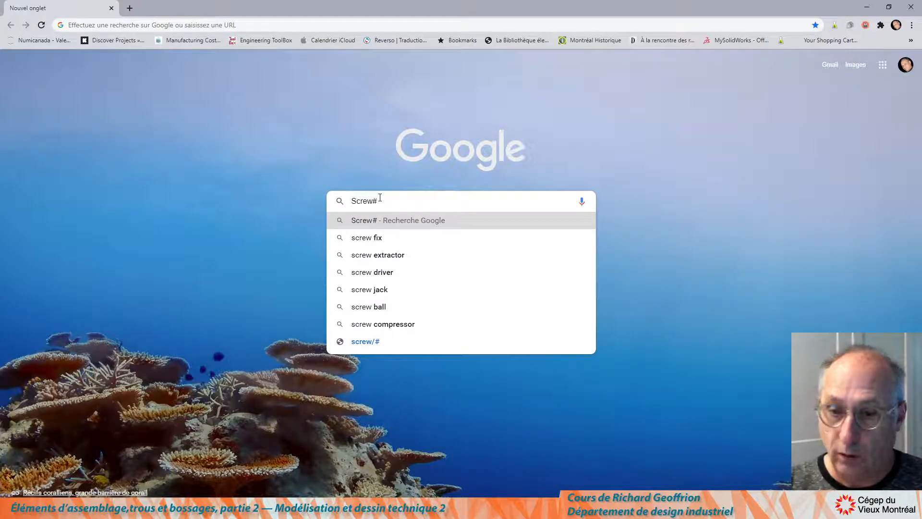
- Search Google for Screwerk and open the supplier's US website from the results
key(BackSpace)
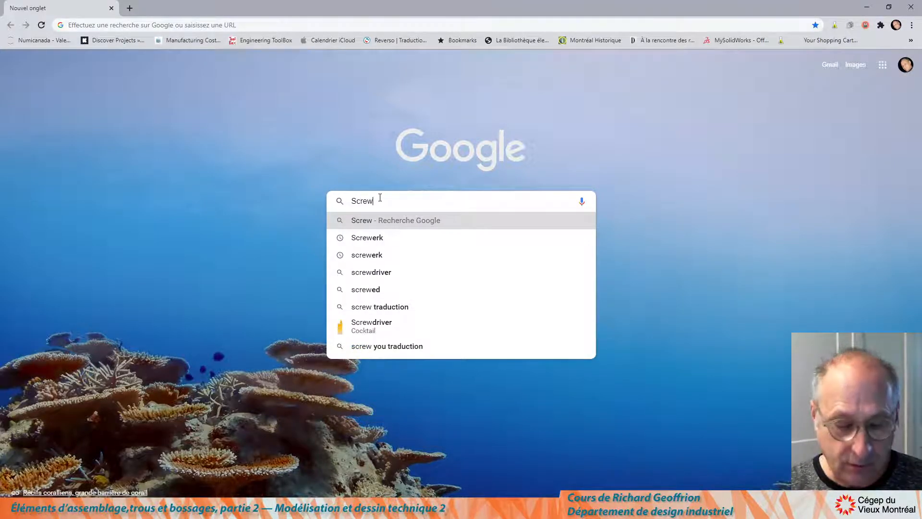
text(e)
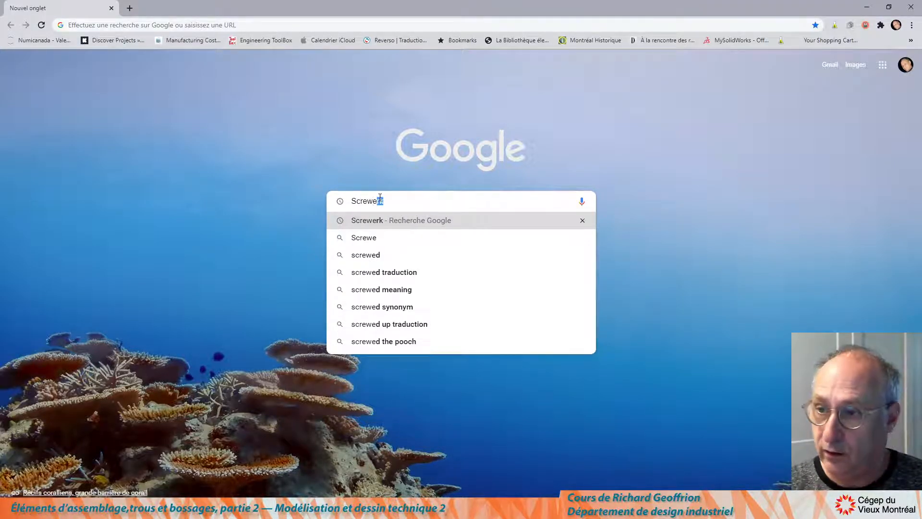
click(375, 224)
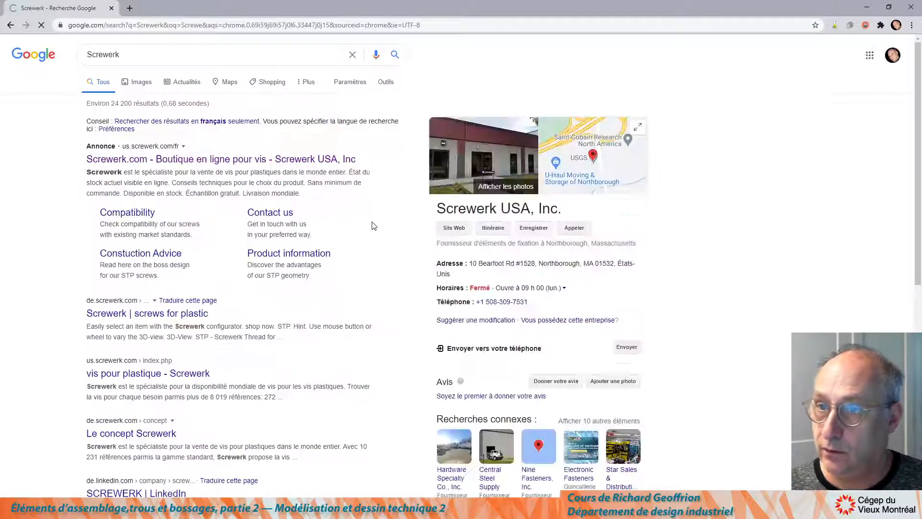
click(139, 160)
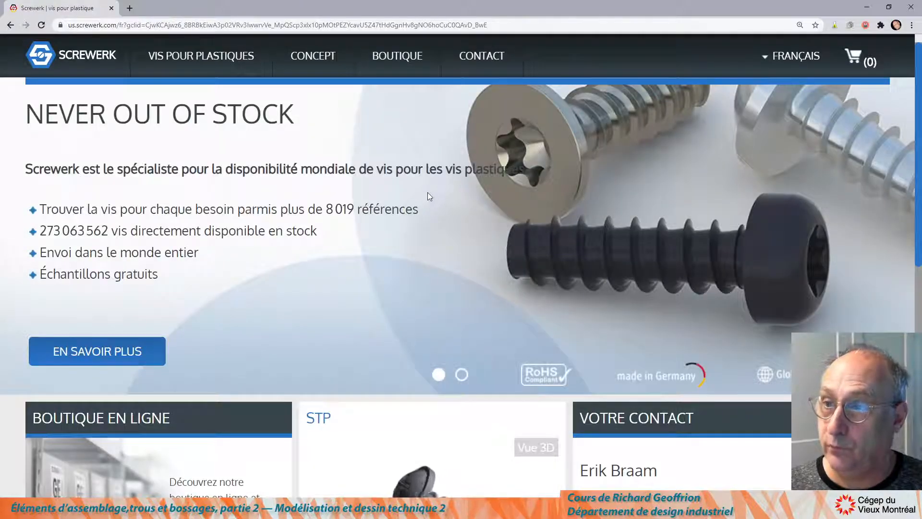
- Browse the category types of screws for plastics and open the STP39 screw page
mouse_move(169, 55)
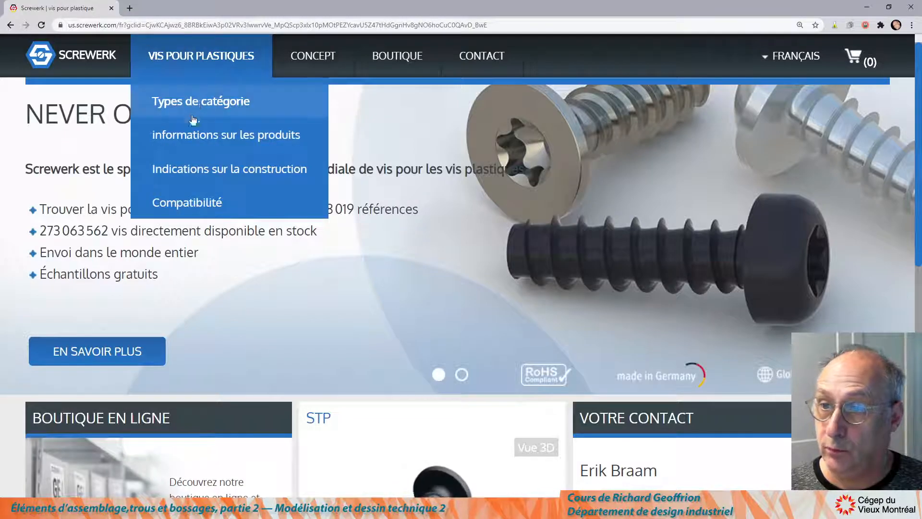
click(187, 103)
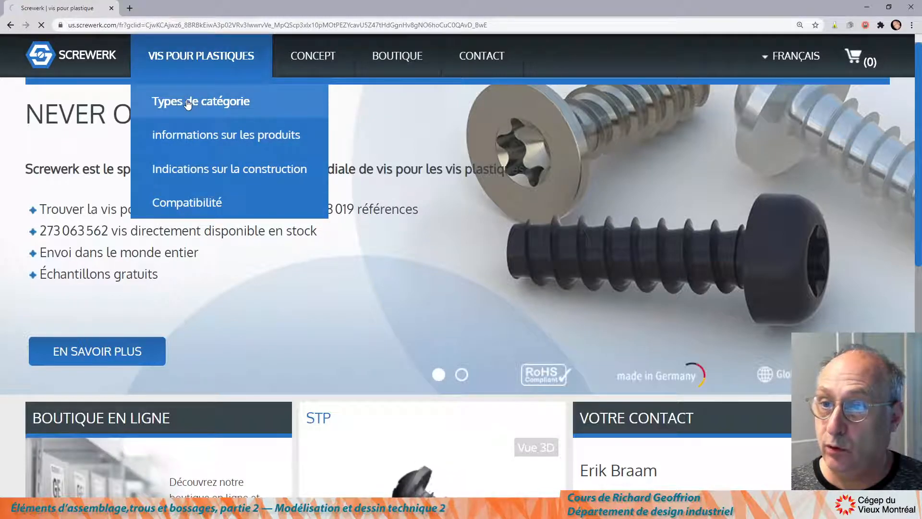
scroll(416, 308, down, 3)
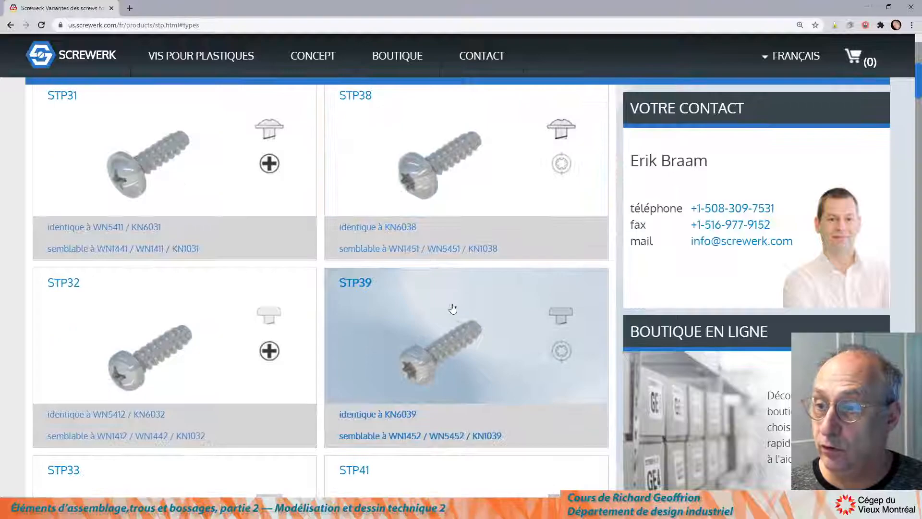
scroll(433, 310, down, 1)
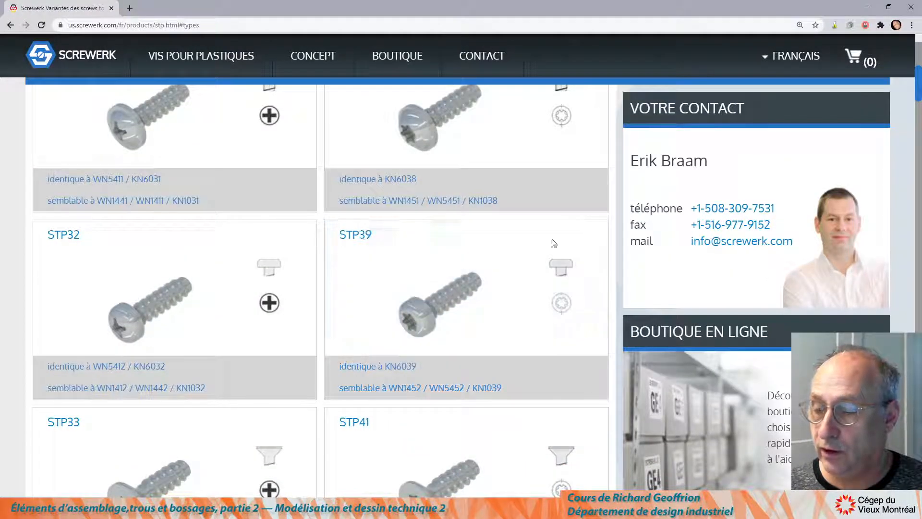
click(444, 298)
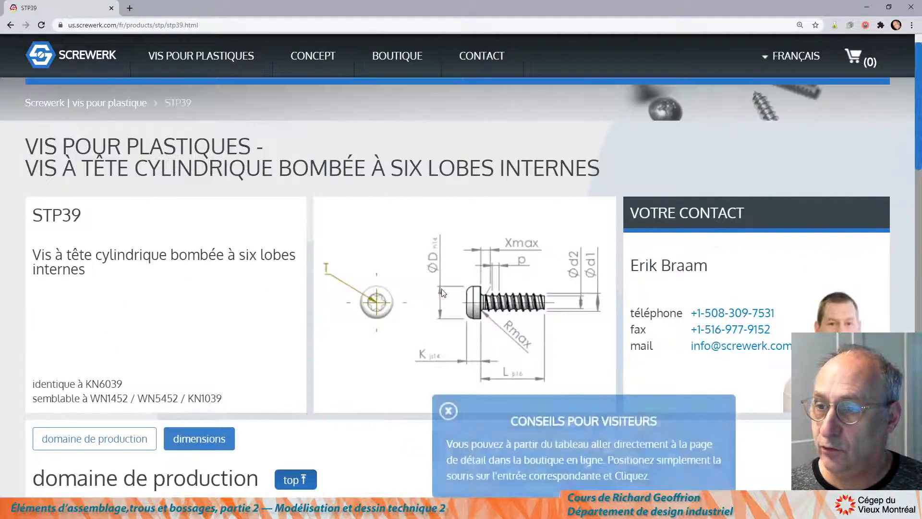
- From the STP39 production range table, open the shop page of the 3.00 mm diameter, 12 mm long E-type screw
scroll(405, 401, down, 5)
click(449, 412)
scroll(403, 293, down, 3)
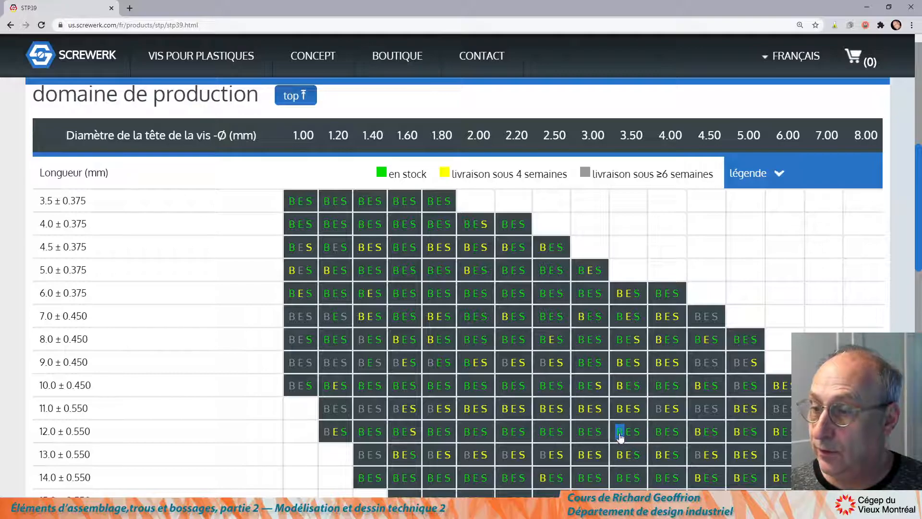
click(779, 174)
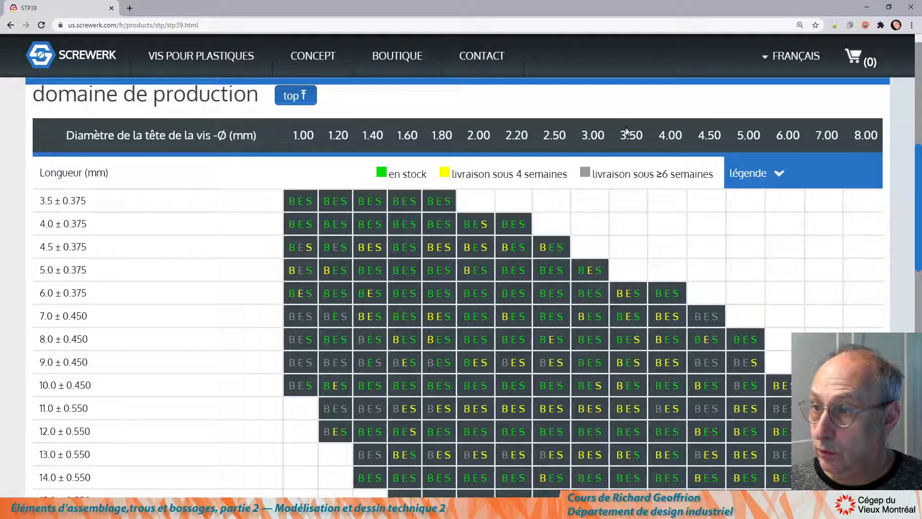
click(590, 434)
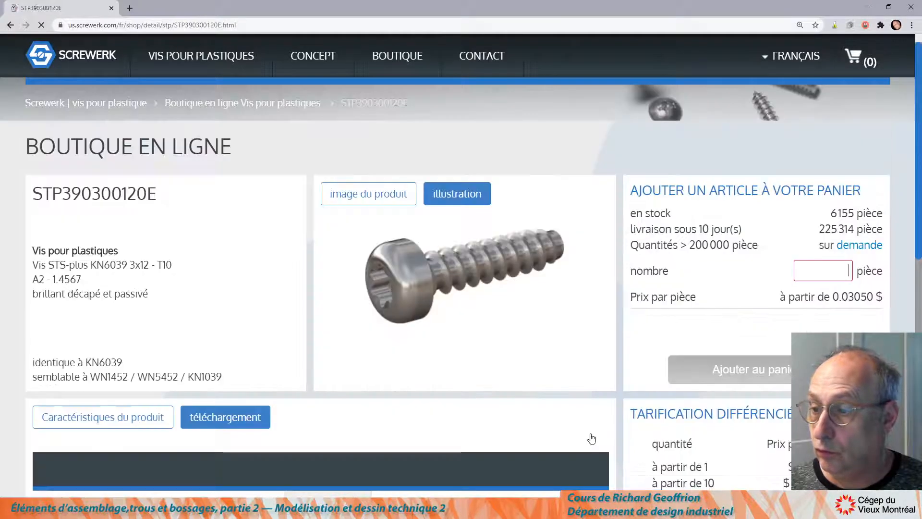
- Examine the STP390300120E screw's illustration and its product characteristics, including thread diameters, length and head dimensions
scroll(487, 332, down, 4)
scroll(486, 321, down, 2)
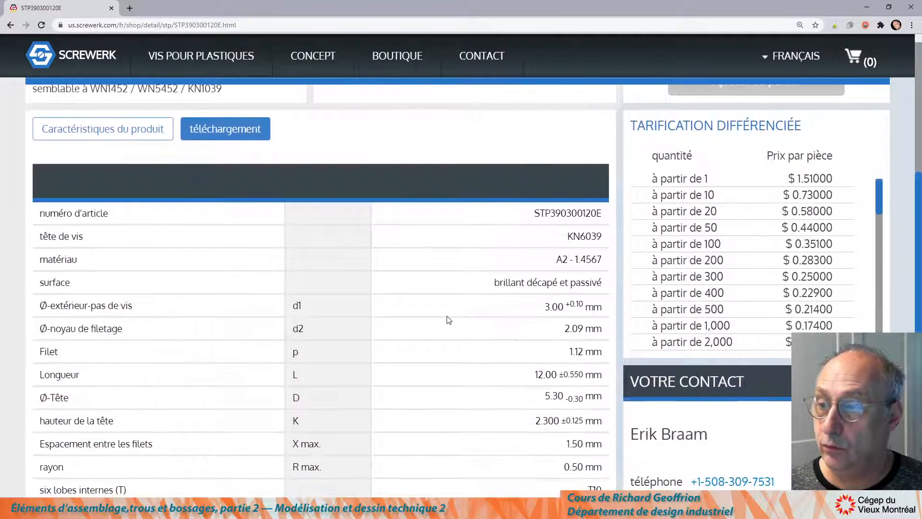
ctrl+scroll(448, 319, down, 1)
scroll(432, 288, up, 1)
scroll(419, 272, up, 4)
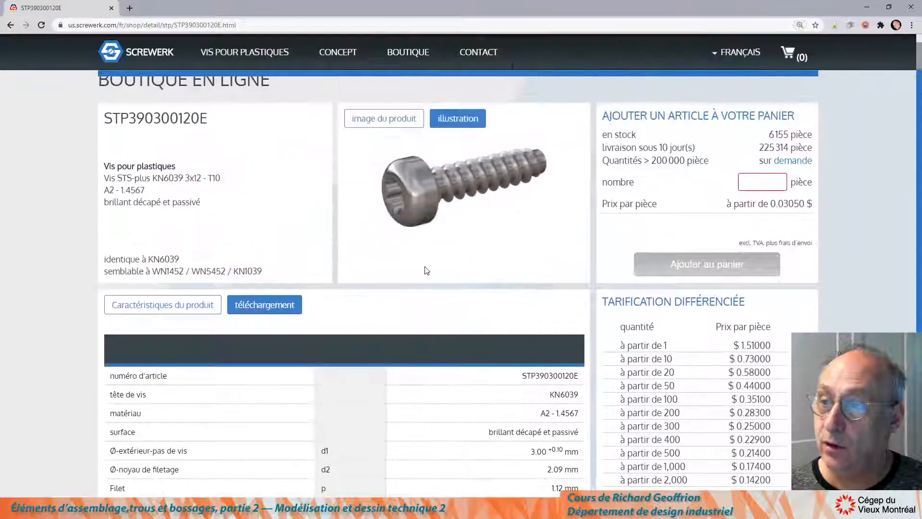
scroll(423, 213, down, 1)
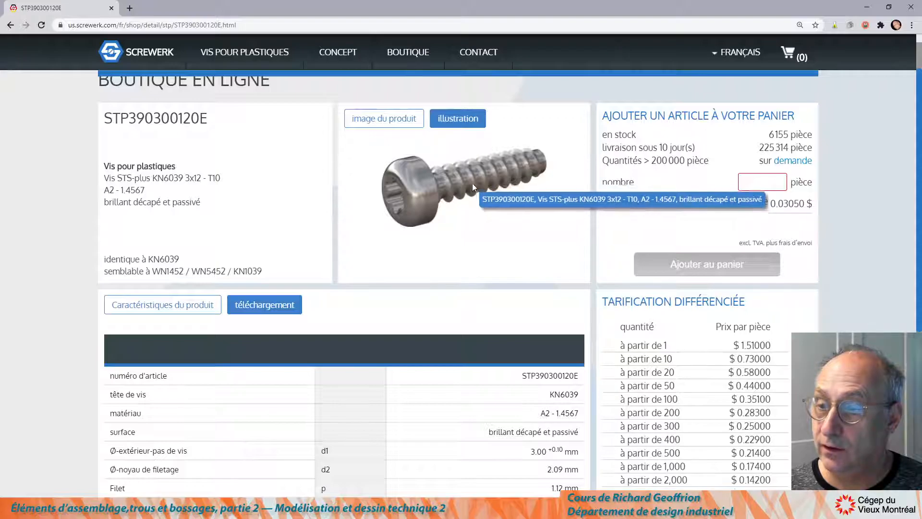
scroll(444, 199, down, 3)
scroll(444, 199, down, 2)
scroll(437, 292, up, 4)
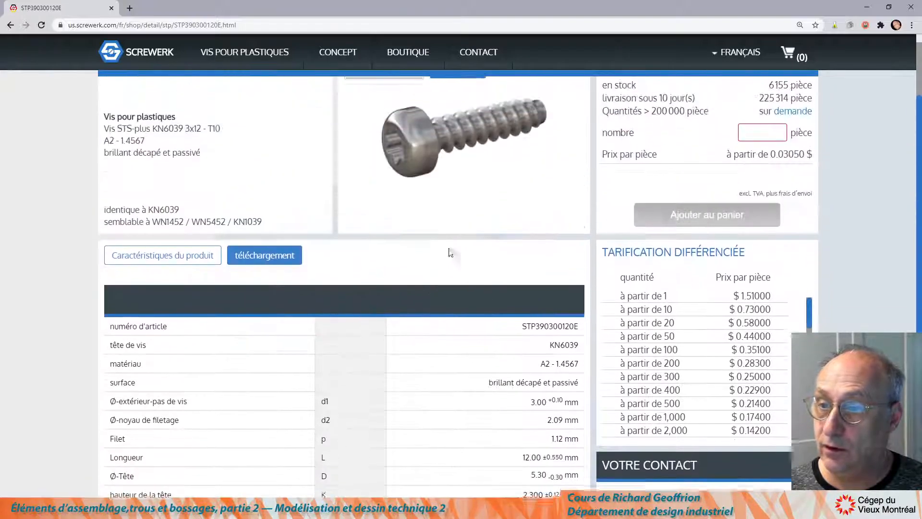
- Show the downloadable documents and CAD files offered for the STP390300120E screw
click(282, 257)
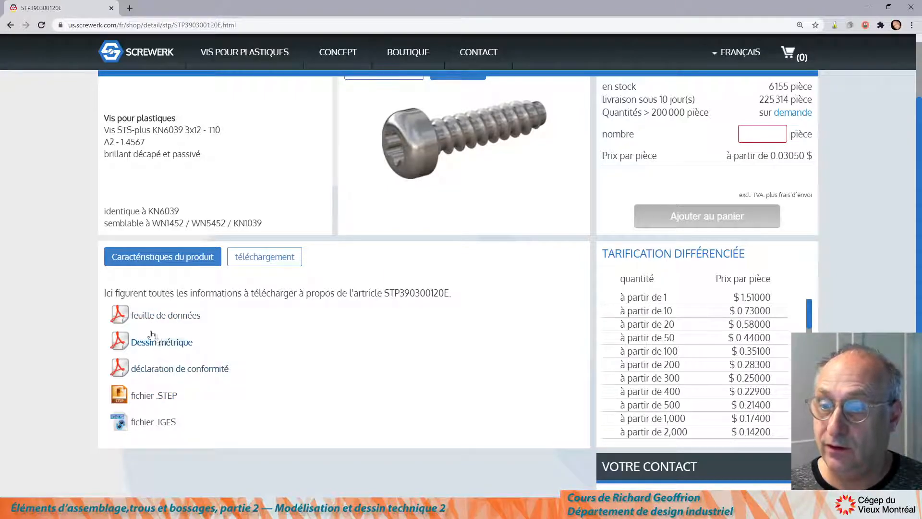
ctrl+scroll(366, 325, down, 1)
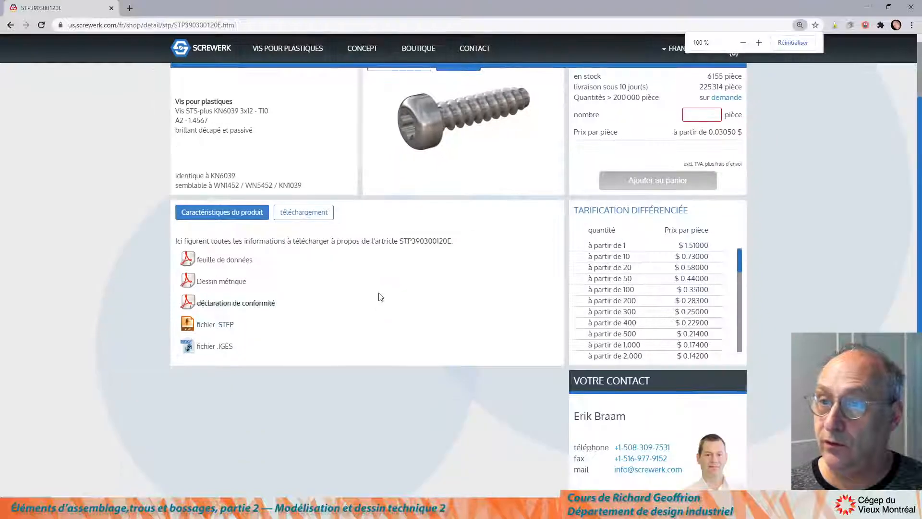
scroll(370, 290, up, 2)
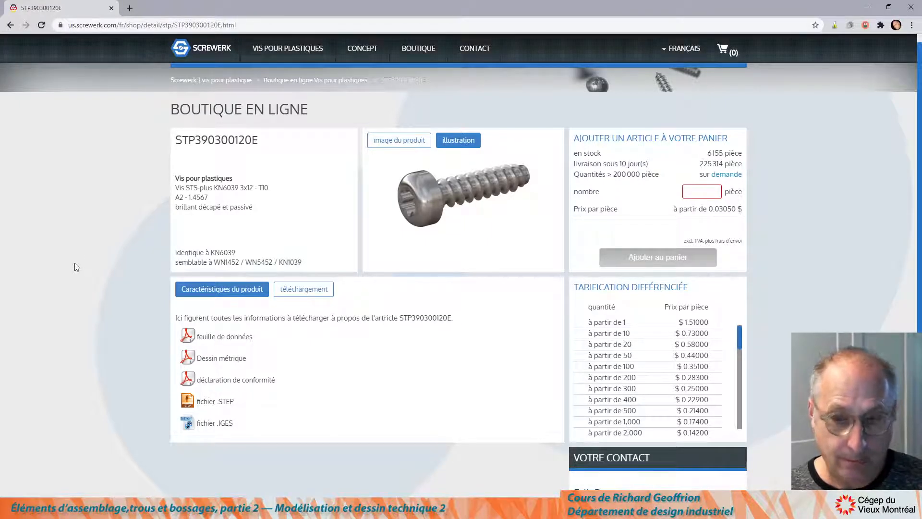
- Switch to SolidWorks and sketch two circles on Plan de dessus, one about 7.9 mm in diameter above the origin and a slightly larger one below
key(alt+Tab)
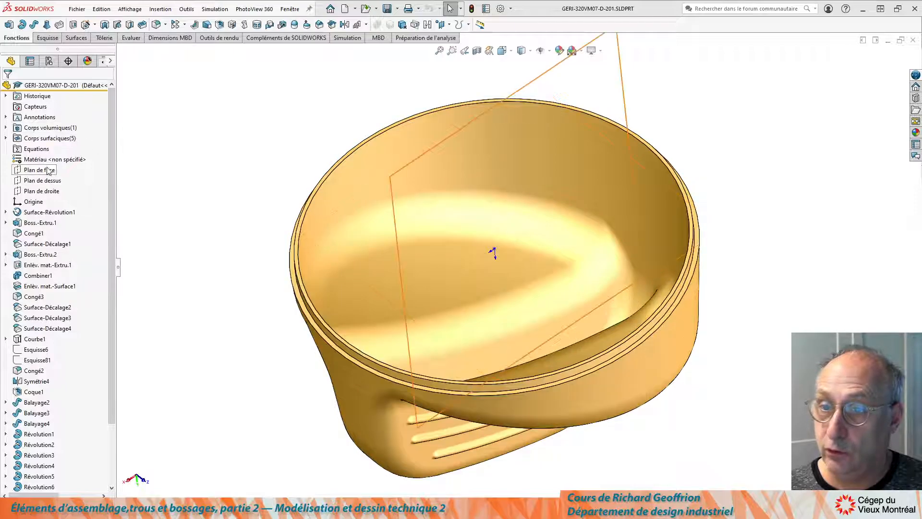
click(53, 184)
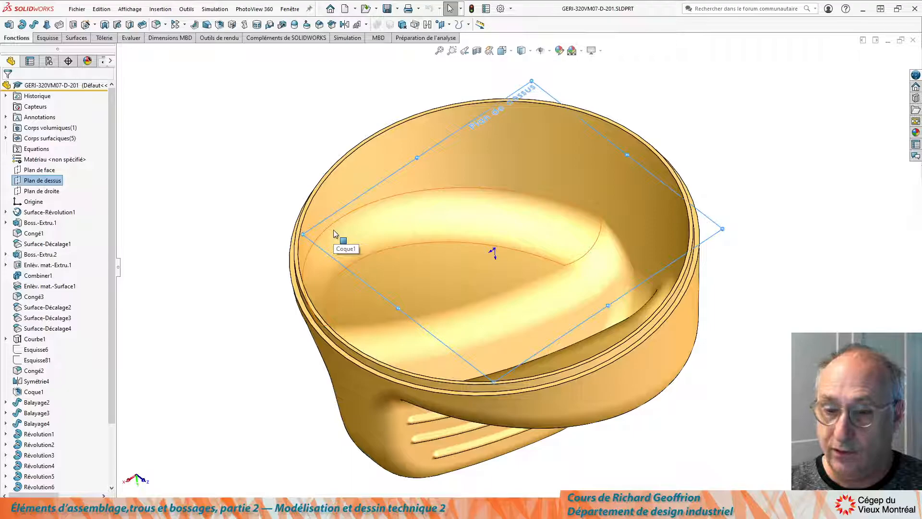
key(ctrl+8)
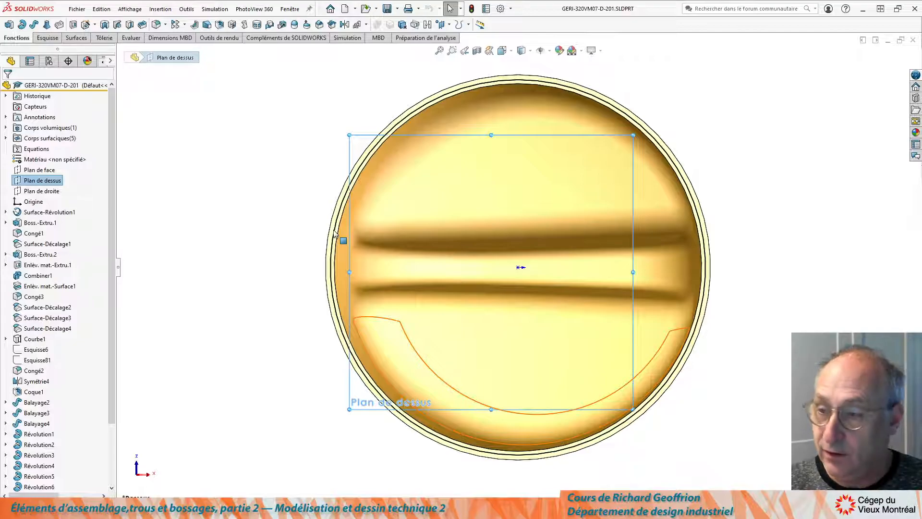
key(c)
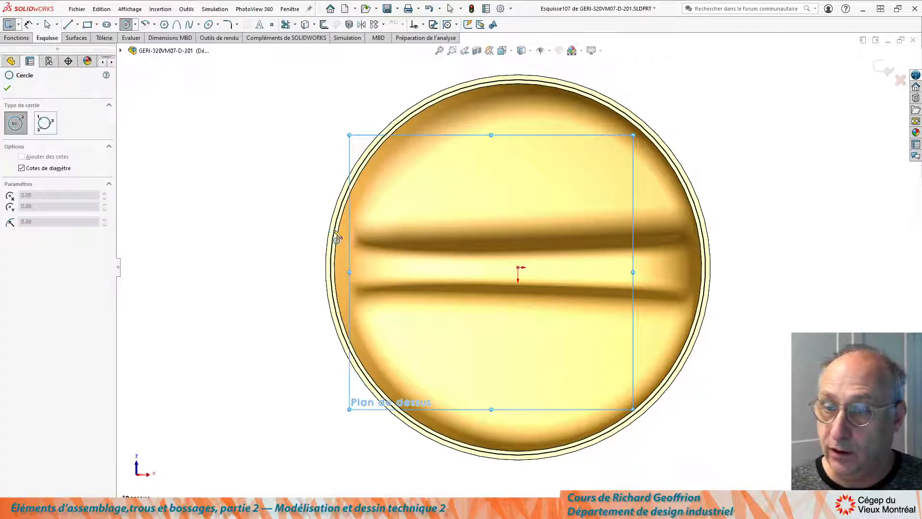
click(510, 164)
click(524, 178)
click(506, 384)
click(490, 399)
key(Escape)
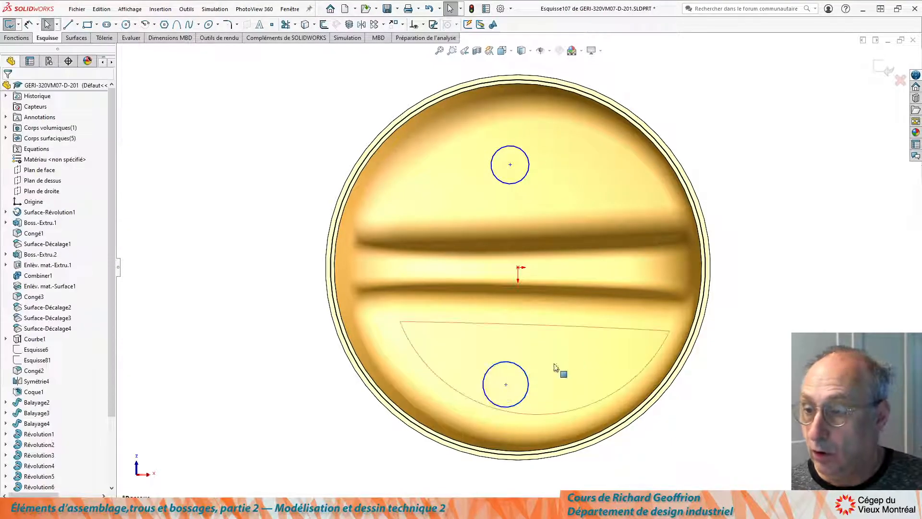
- Align both circle centres with the origin using a vertical relation
click(505, 384)
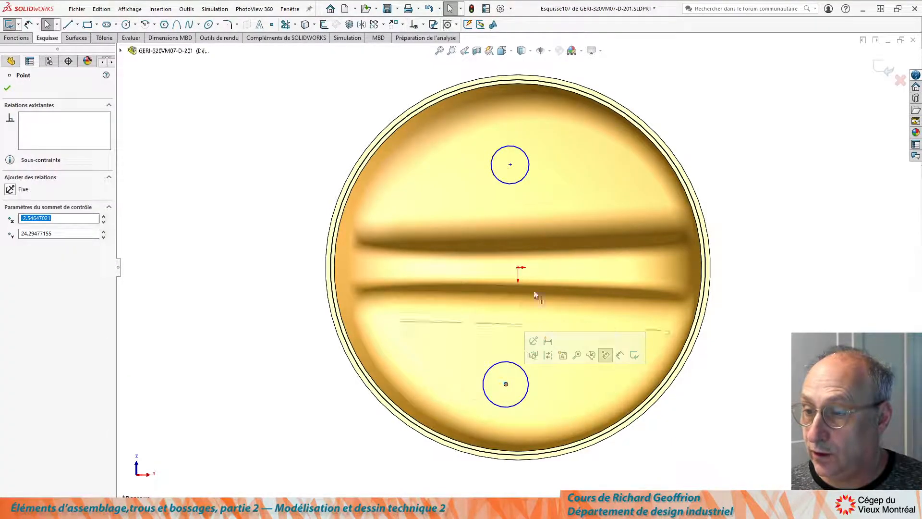
ctrl+click(519, 268)
ctrl+click(510, 165)
click(15, 257)
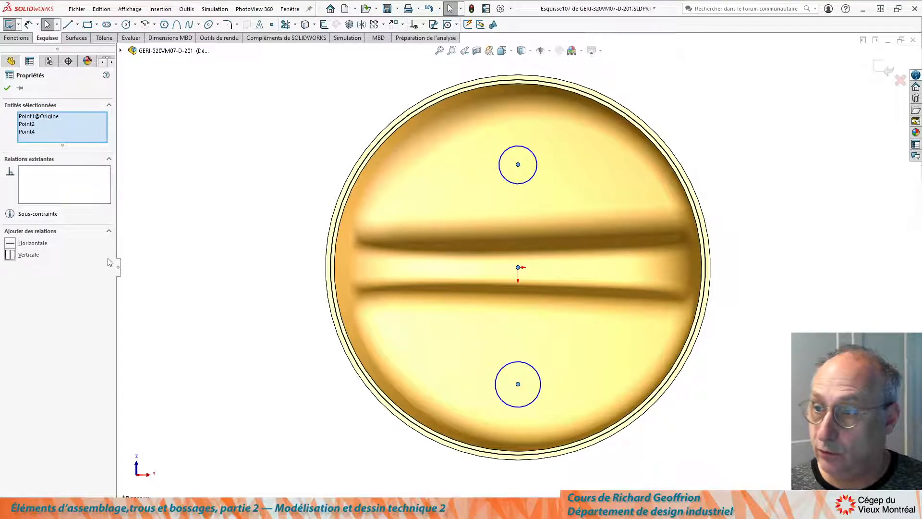
key(Escape)
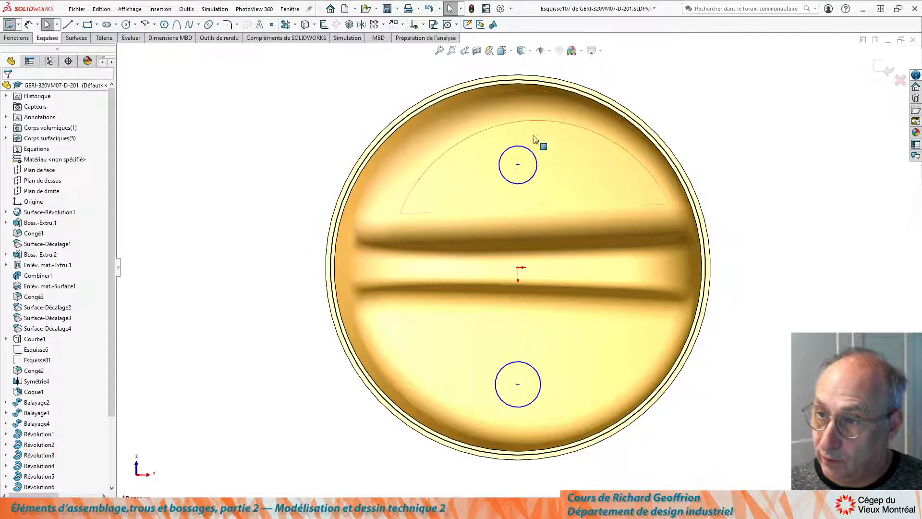
- Dimension the vertical distance between the two circles' centres to 50 mm
key(d)
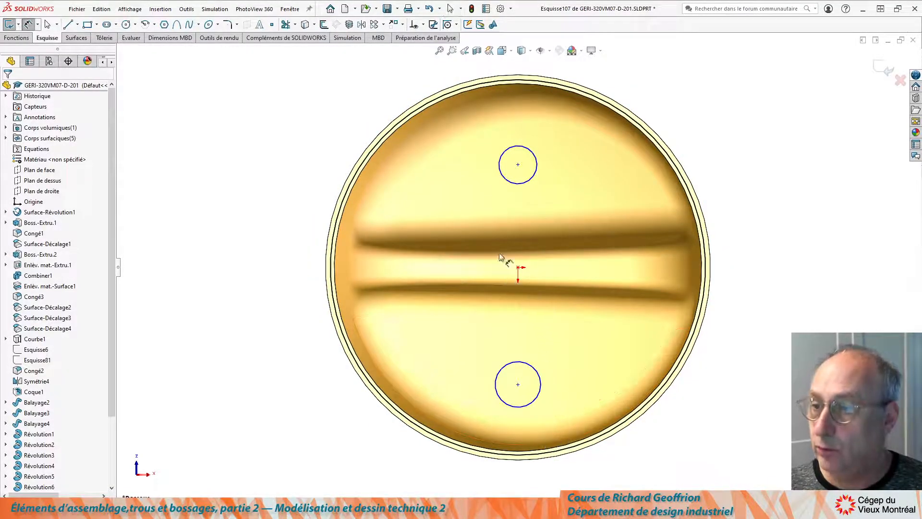
click(508, 184)
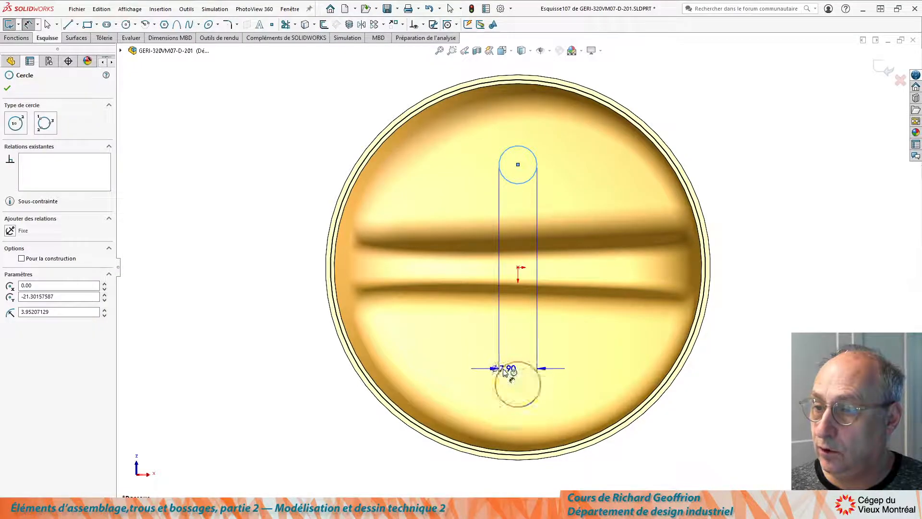
click(509, 376)
click(231, 272)
text(50)
key(Return)
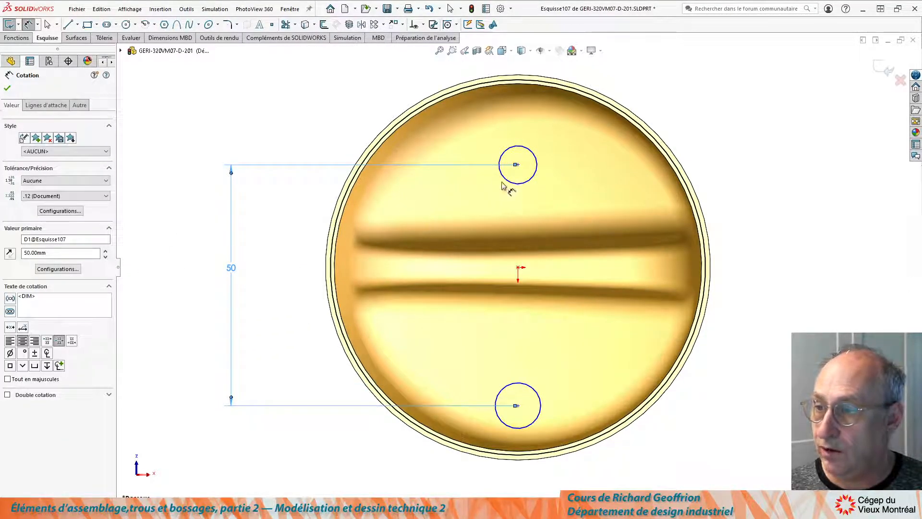
- Dimension the upper circle's centre from the origin with the equation ="D1@Esquisse107"/2, half the centre-to-centre distance
click(526, 187)
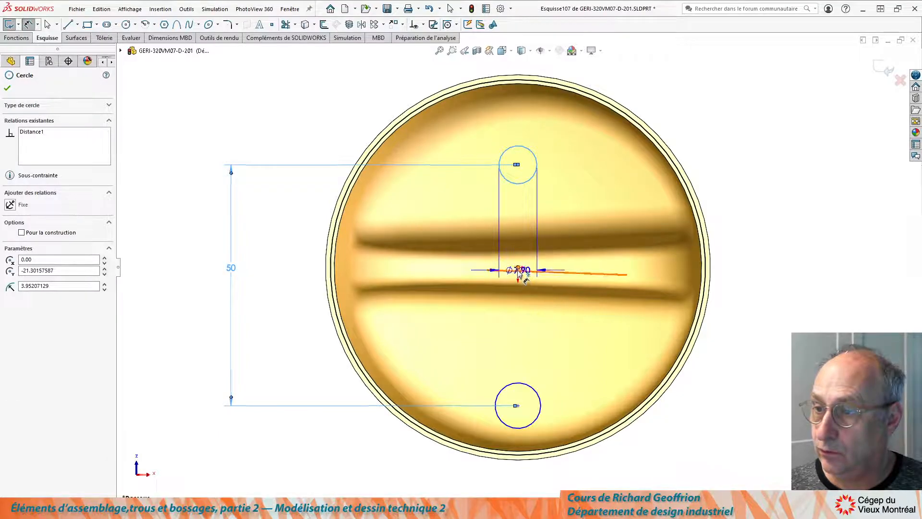
click(519, 271)
click(272, 246)
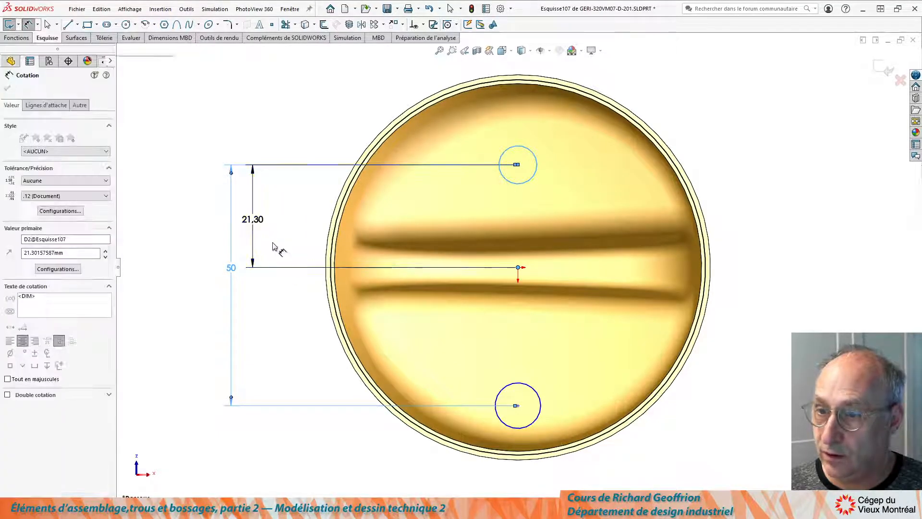
text(=)
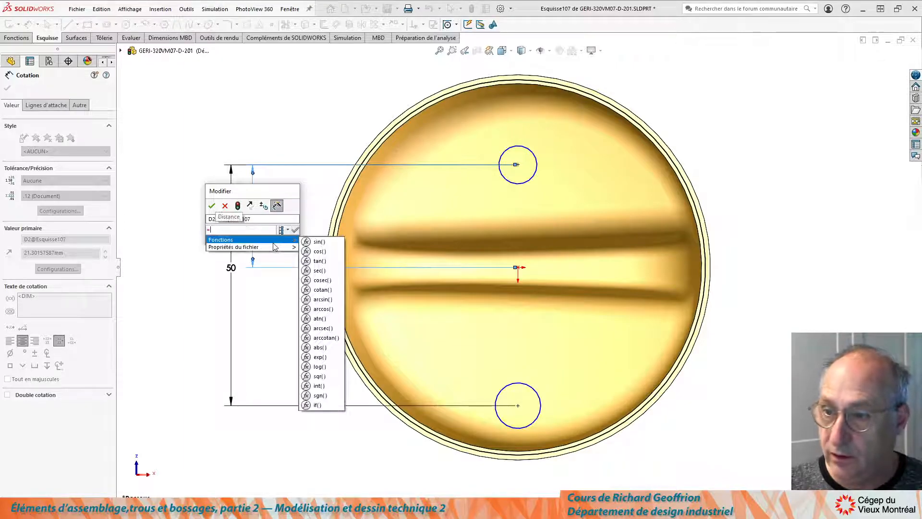
click(231, 268)
text(/2)
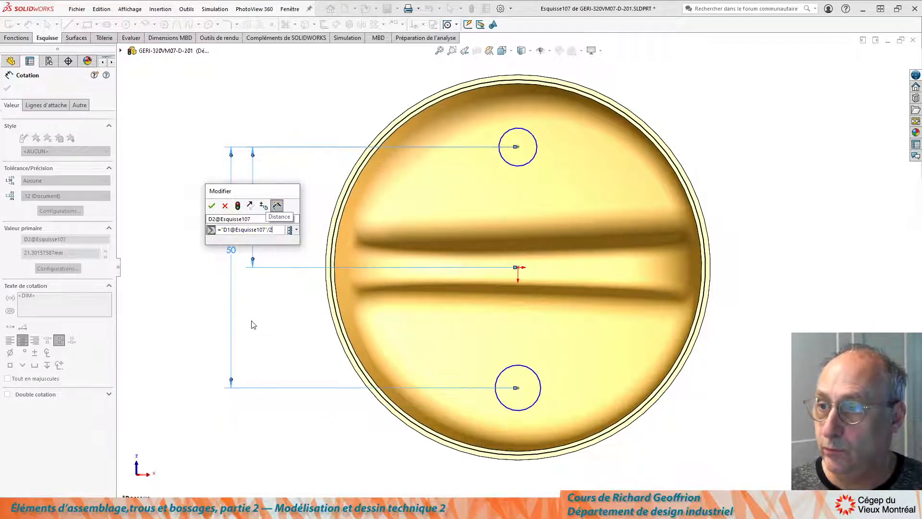
click(212, 206)
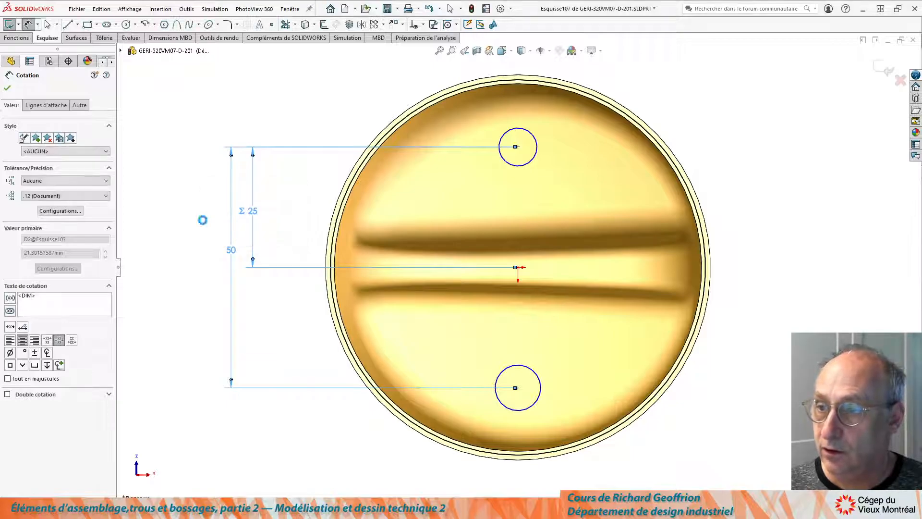
- Exit the two-circle sketch and check the boss dimension drawing in the PDF course notes before returning to SolidWorks
mouse_move(432, 324)
middle_down()
mouse_move(408, 192)
mouse_move(426, 192)
middle_up()
click(886, 71)
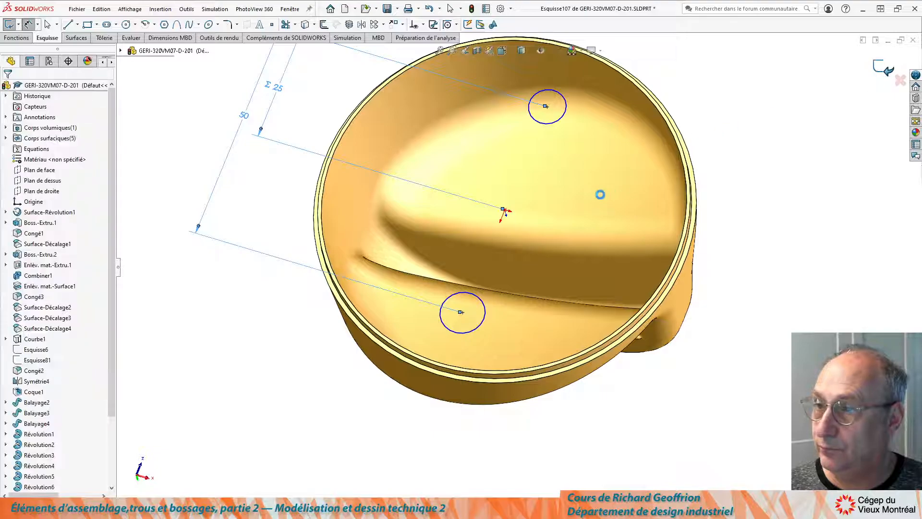
middle_drag(546, 206, 259, 217)
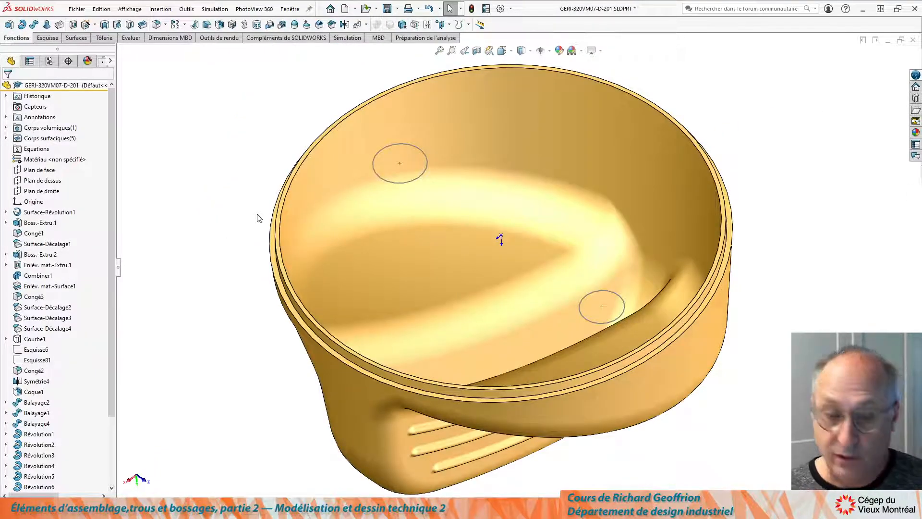
key(alt+Tab)
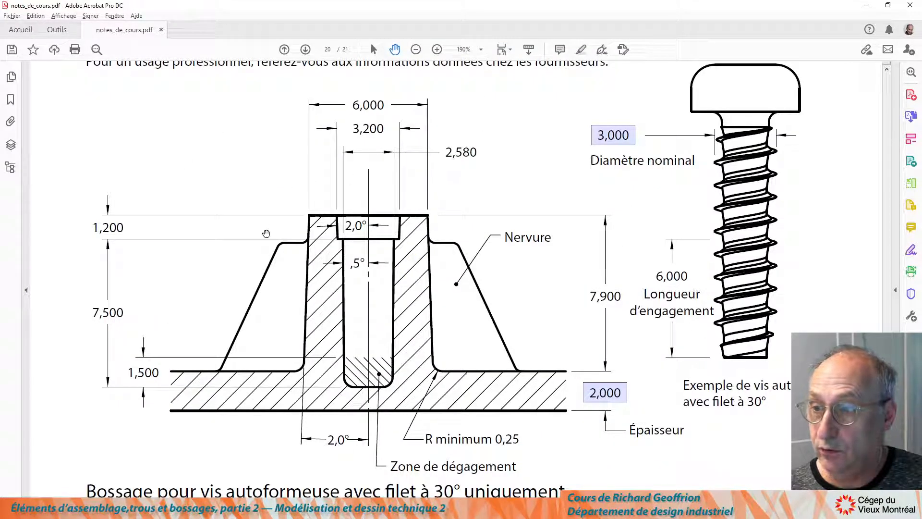
key(alt+Tab)
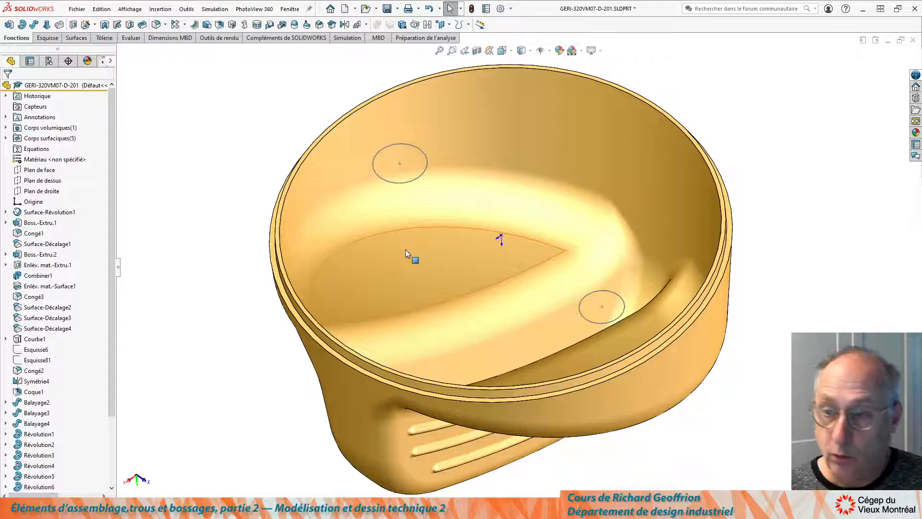
- Start a mounting boss (Plot de fixation) on the flat face inside the housing
click(155, 10)
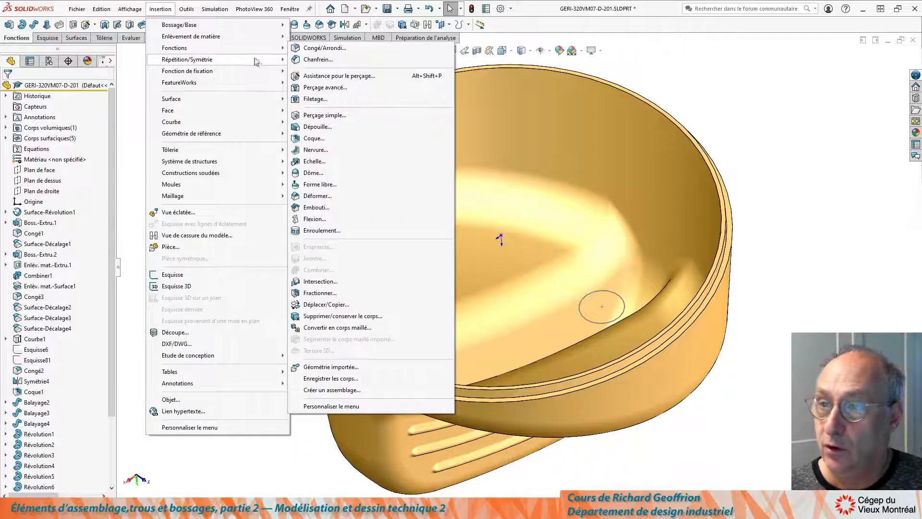
mouse_move(189, 72)
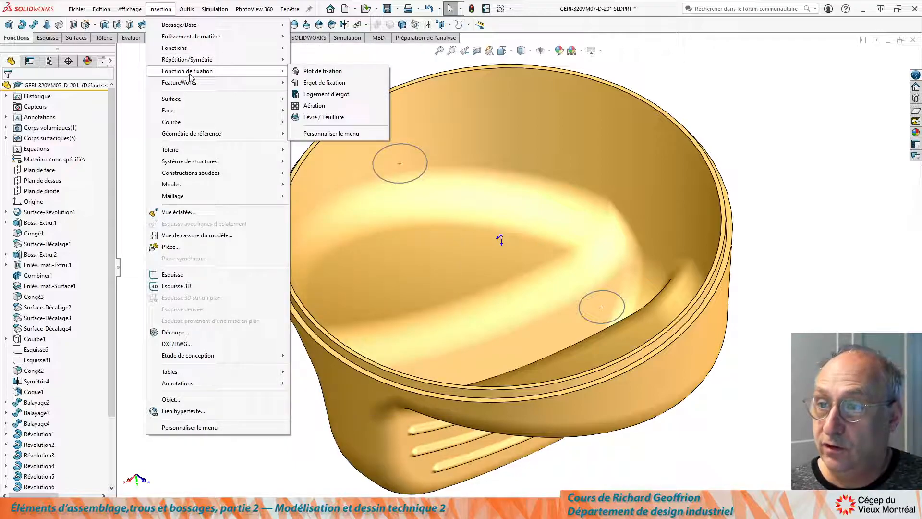
click(312, 72)
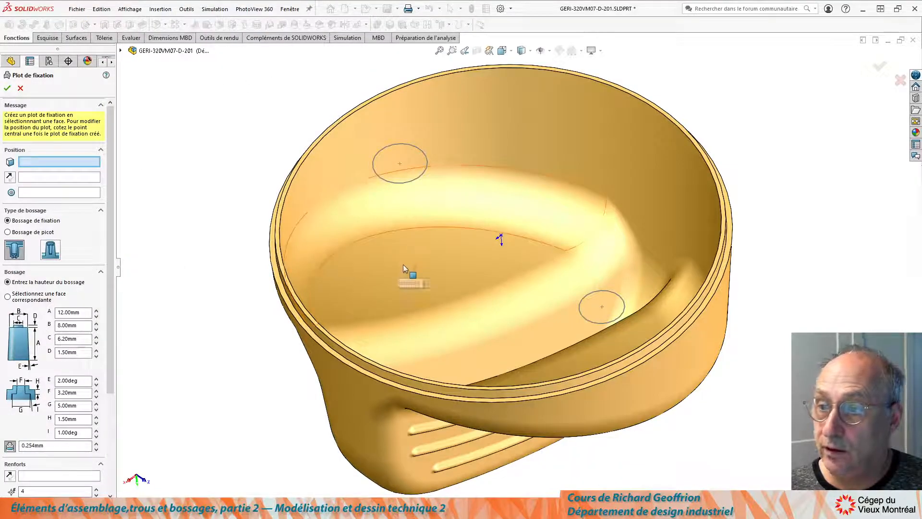
click(414, 265)
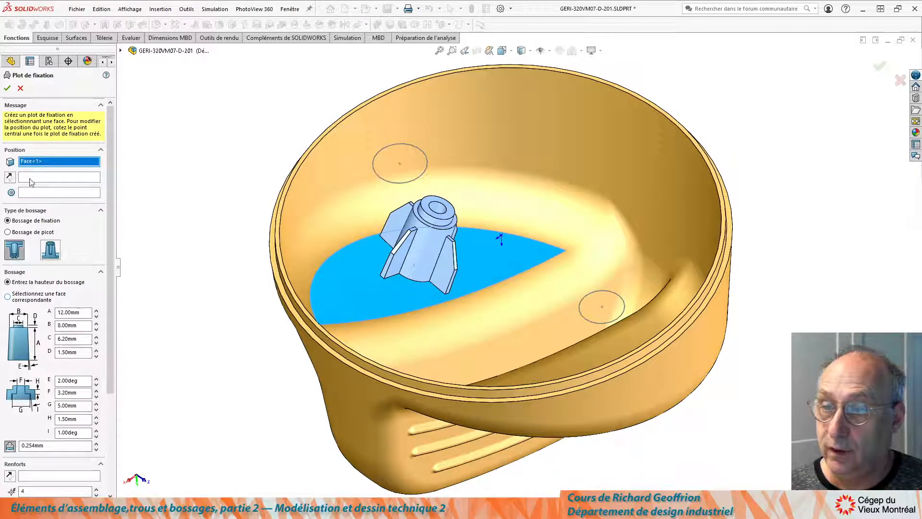
- Set Plan de dessus as the mounting boss direction and reverse it so the boss rises inside the housing
click(10, 178)
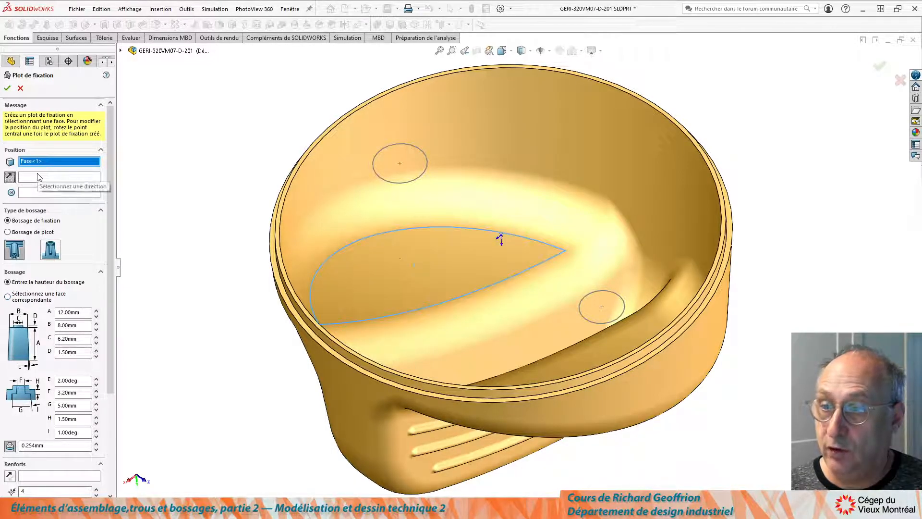
click(11, 178)
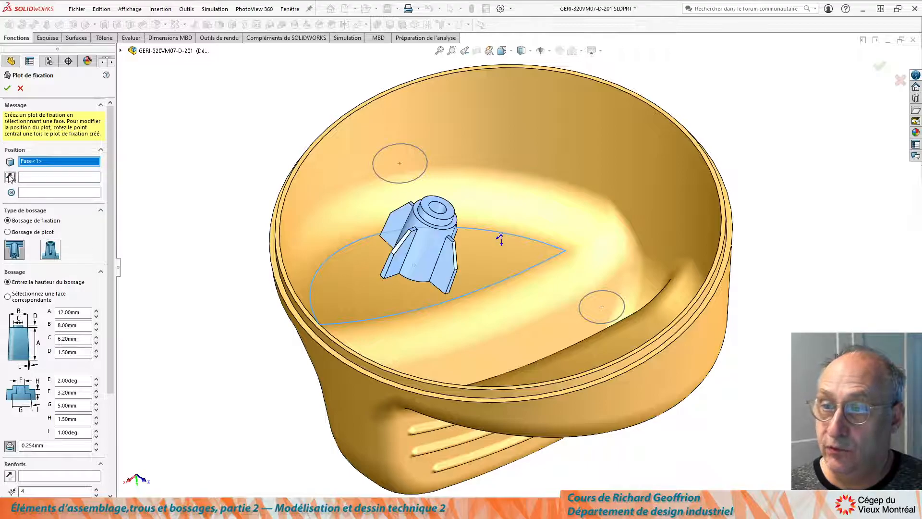
click(54, 180)
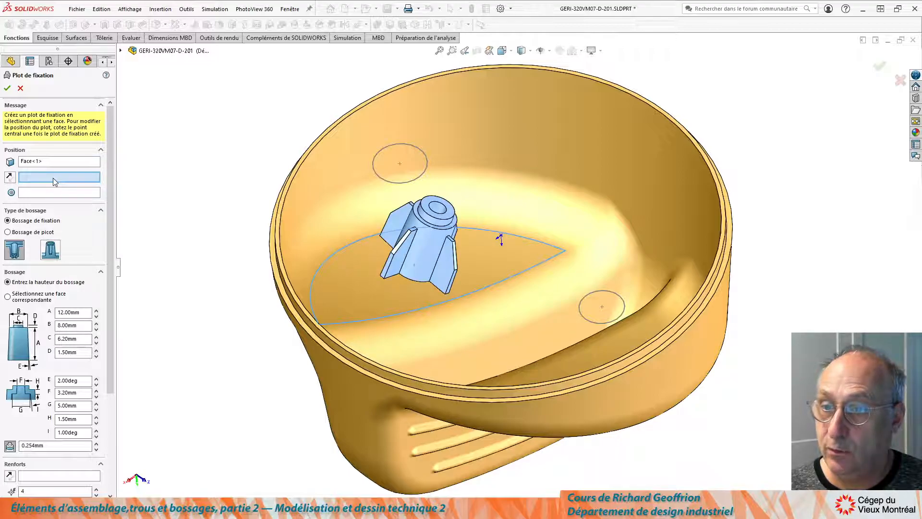
click(121, 51)
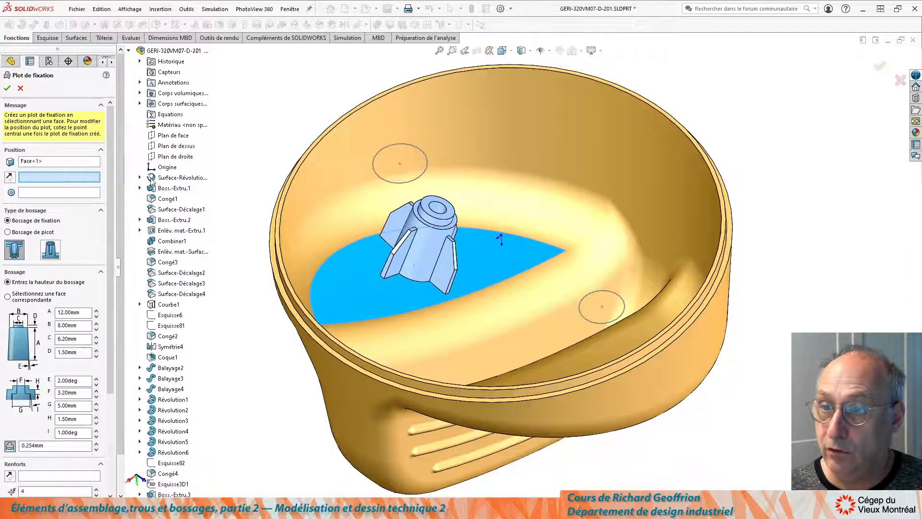
click(169, 146)
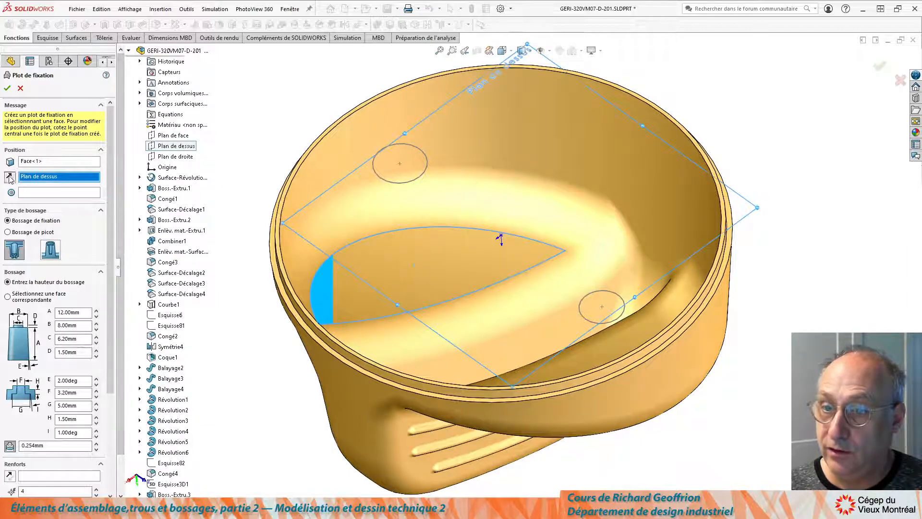
middle_drag(211, 228, 199, 184)
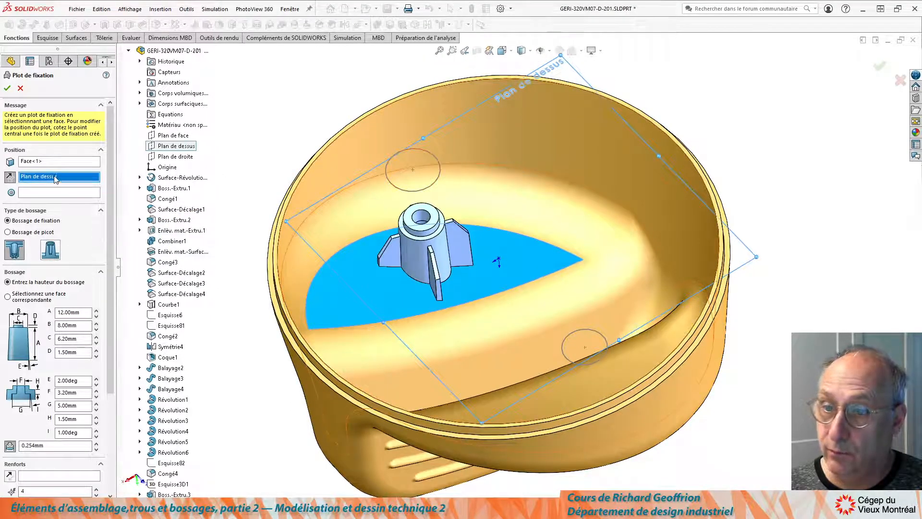
- Use the upper sketch circle as the mounting boss's circular position reference
click(32, 192)
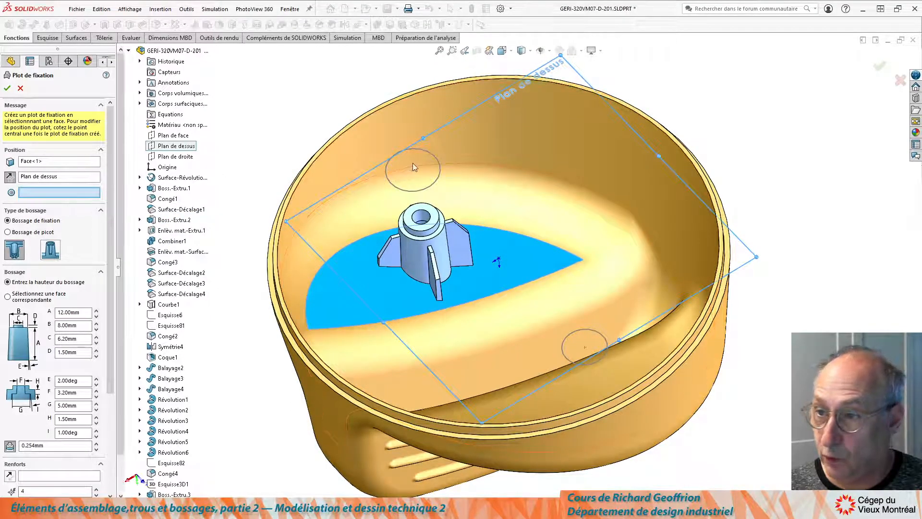
click(436, 158)
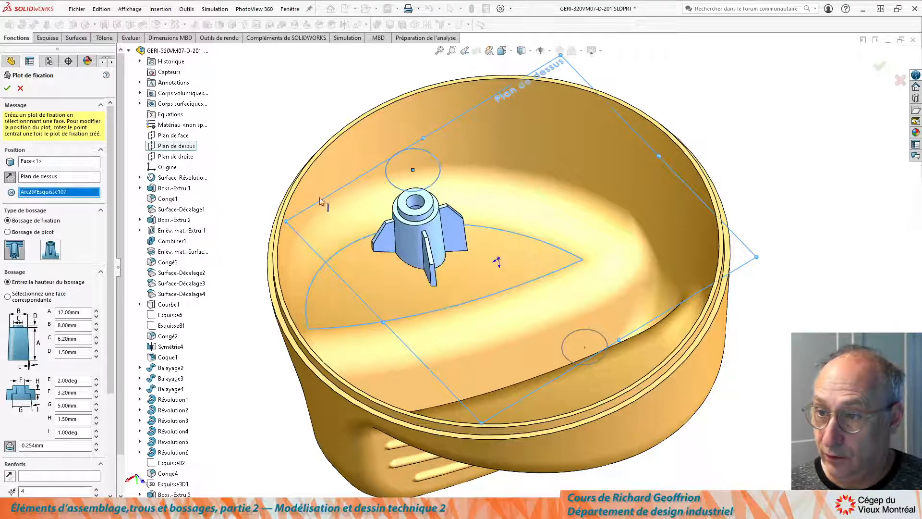
mouse_move(276, 228)
middle_down()
mouse_move(291, 202)
mouse_move(274, 229)
middle_up()
scroll(275, 228, up, 1)
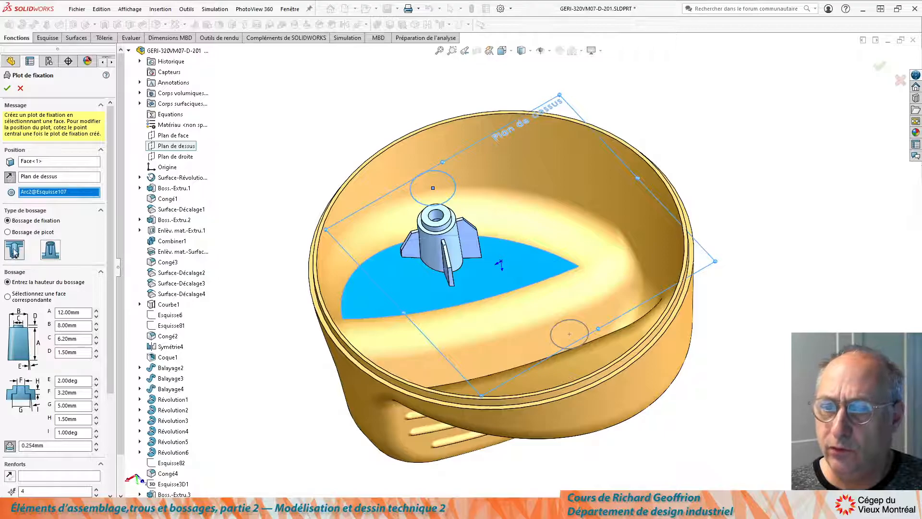
- Change the mounting boss to the hollow screw-hole variant and consult the boss drawing in the PDF course notes
click(50, 250)
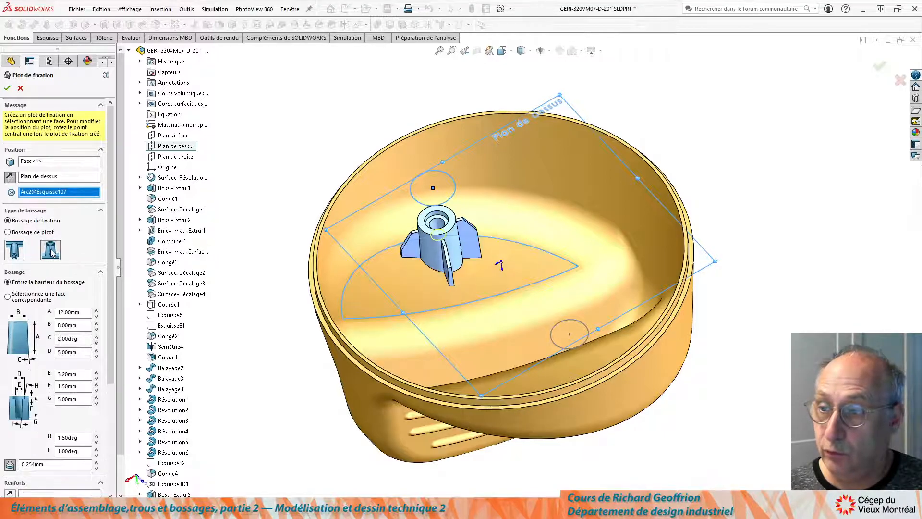
middle_drag(294, 245, 299, 218)
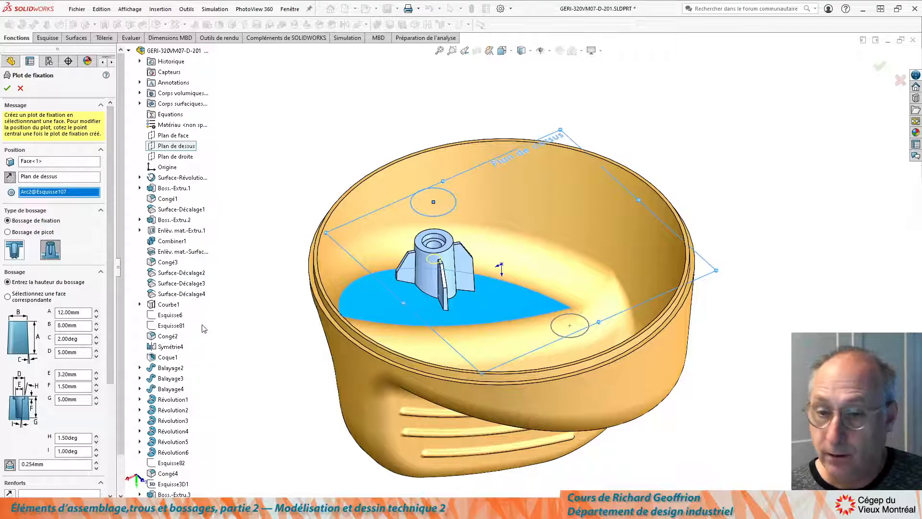
key(alt+Tab)
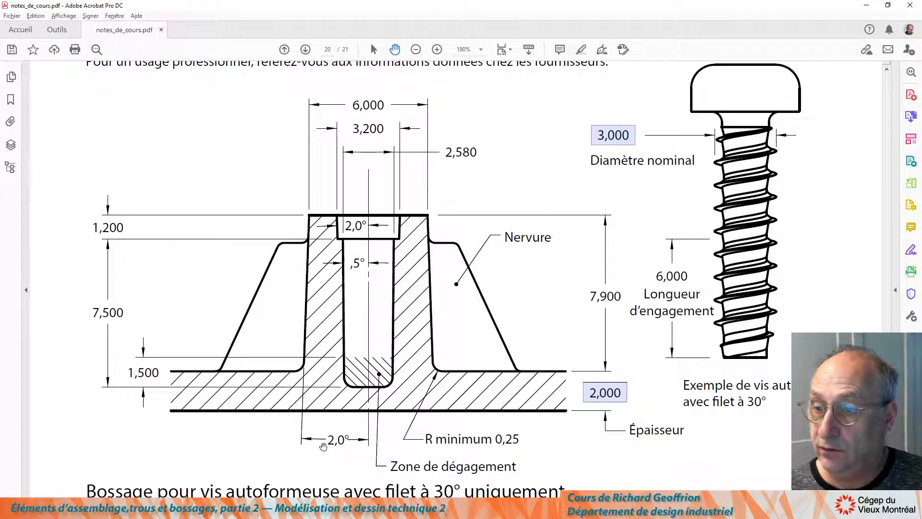
key(alt+Tab)
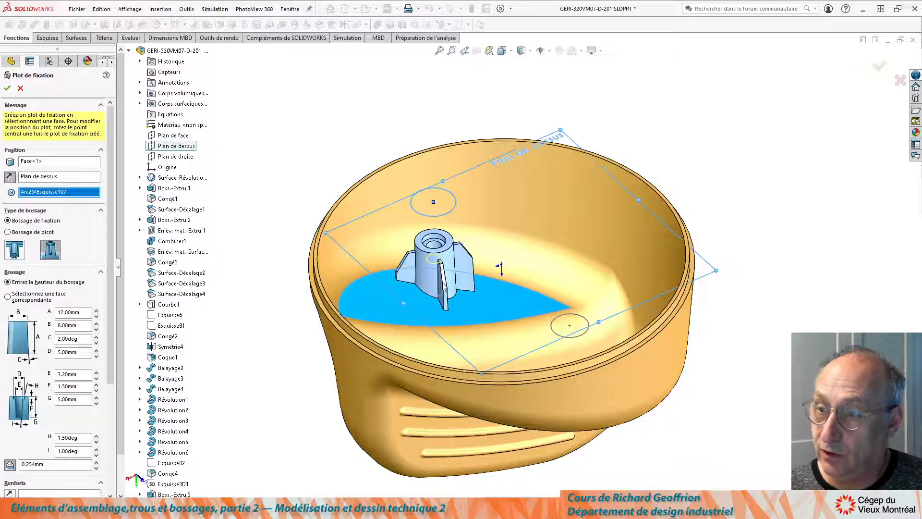
- Orient the boss's reinforcing ribs by Plan de face and set the number of ribs to 3
middle_drag(288, 258, 312, 257)
drag(112, 251, 104, 356)
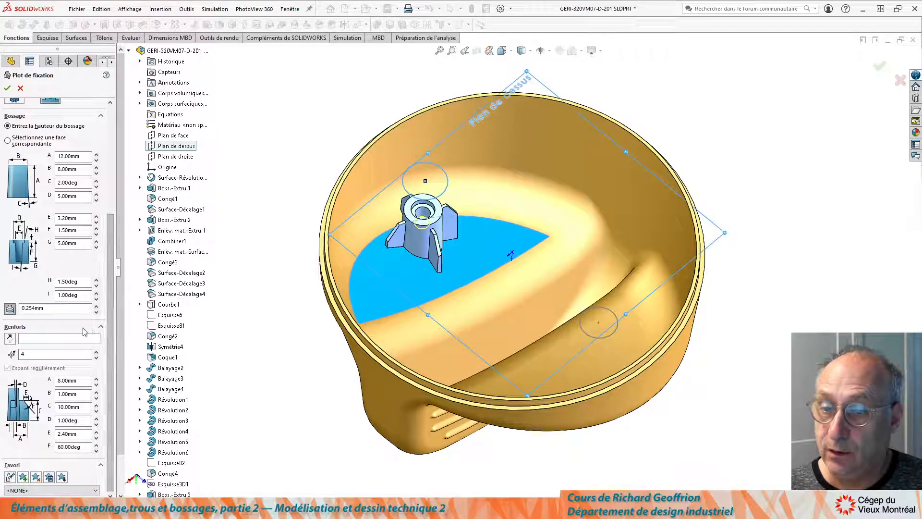
click(41, 343)
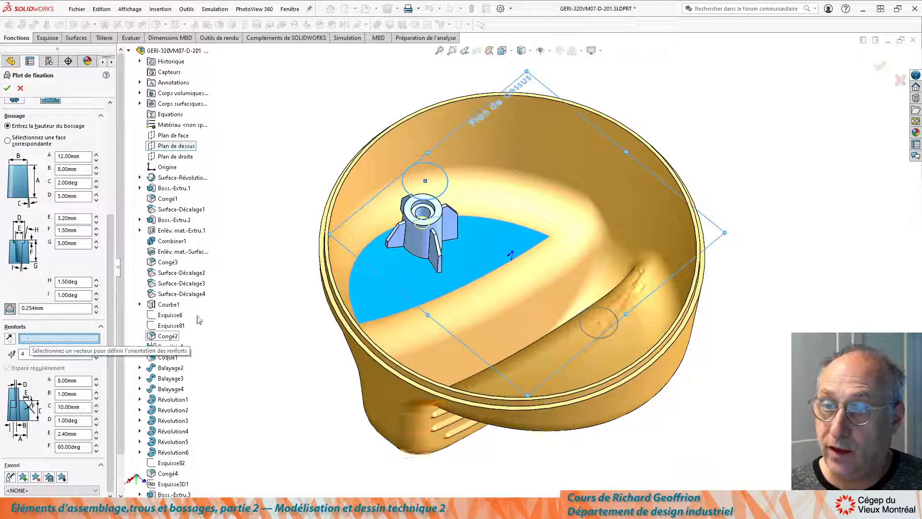
click(169, 137)
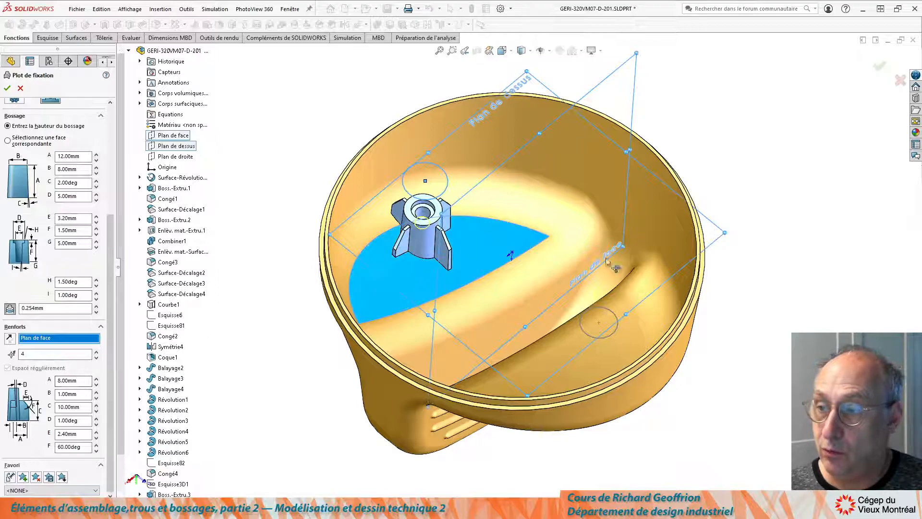
double_click(35, 354)
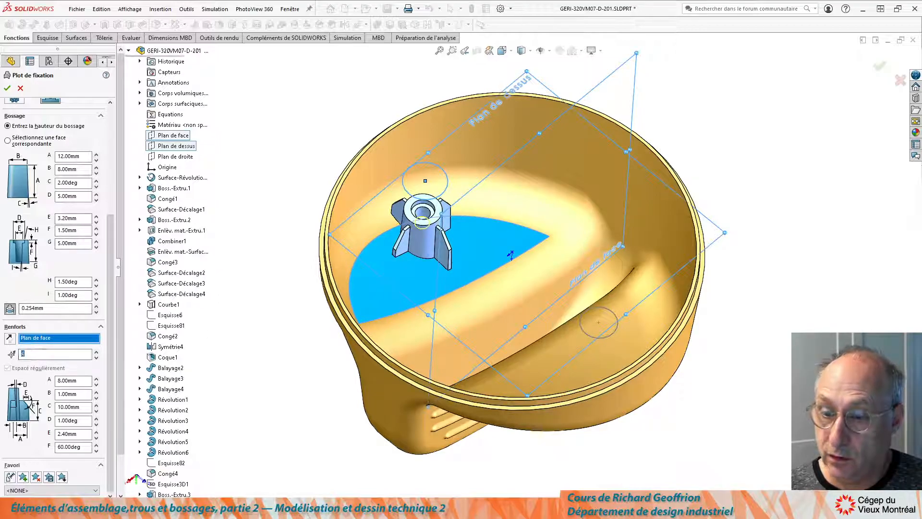
text(3)
key(Tab)
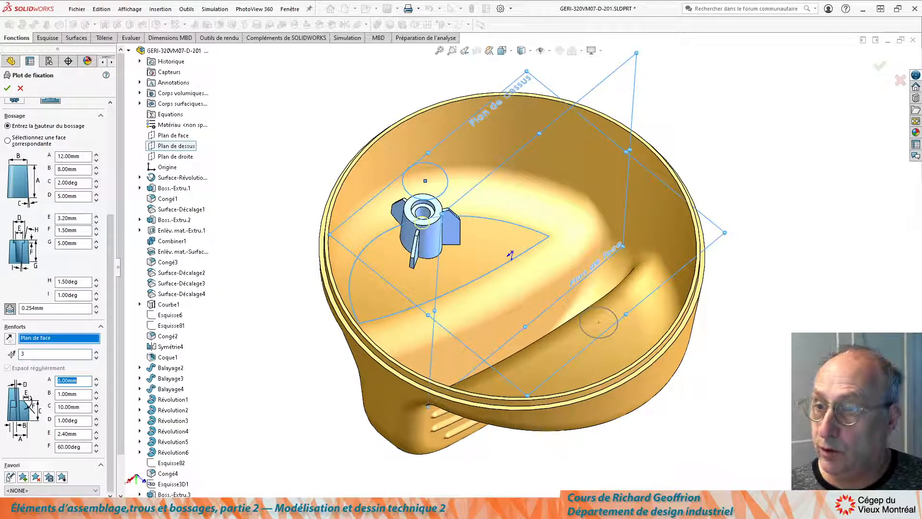
- Reverse the ribs' orientation relative to Plan de face
click(10, 338)
click(10, 338)
click(10, 338)
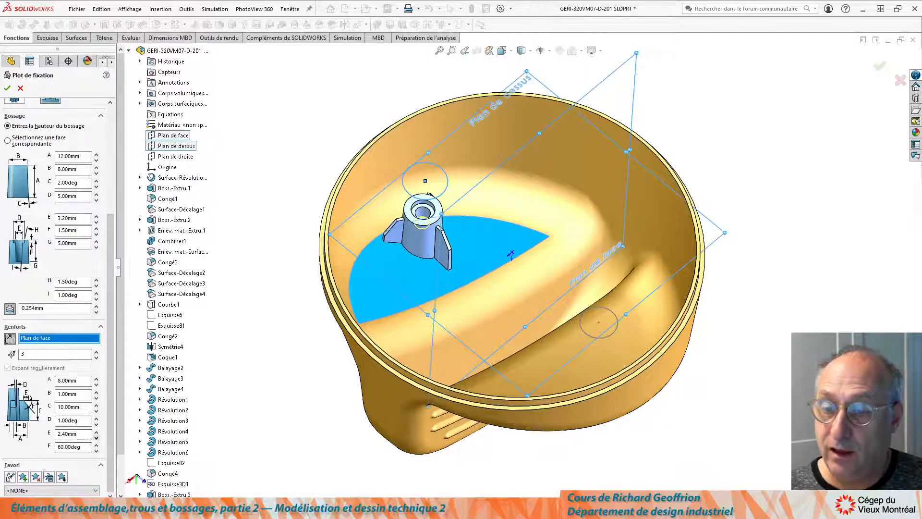
- Load the saved favourite Bossage.sldfvt to fill in the mounting boss and rib dimensions
click(50, 477)
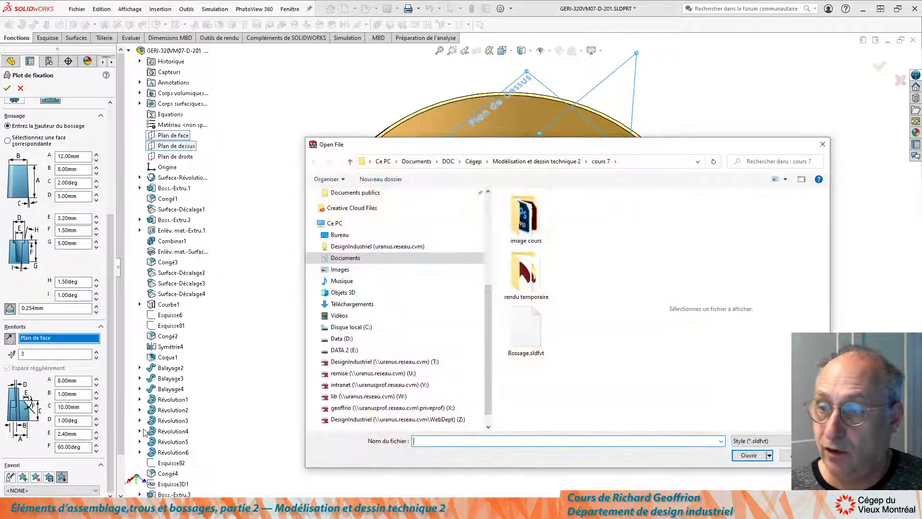
click(531, 329)
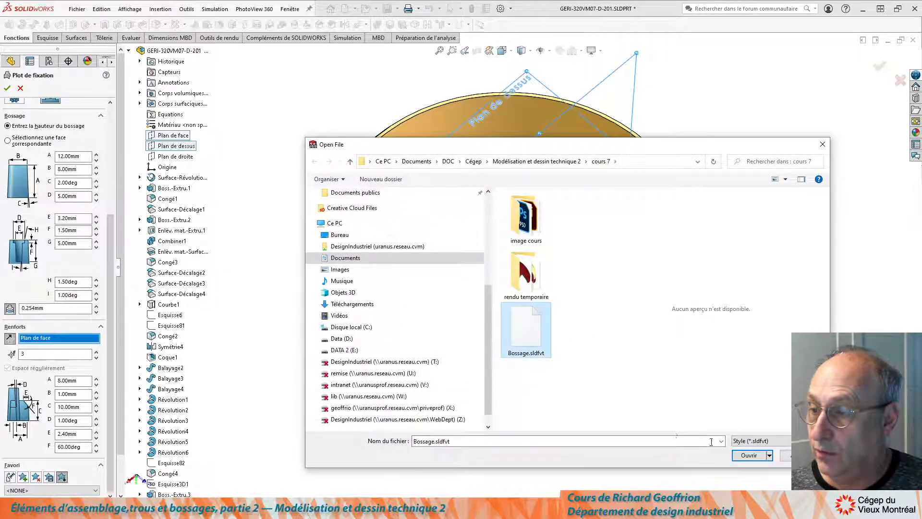
click(748, 456)
mouse_move(269, 275)
middle_down()
mouse_move(268, 218)
mouse_move(261, 313)
mouse_move(263, 262)
mouse_move(265, 269)
middle_up()
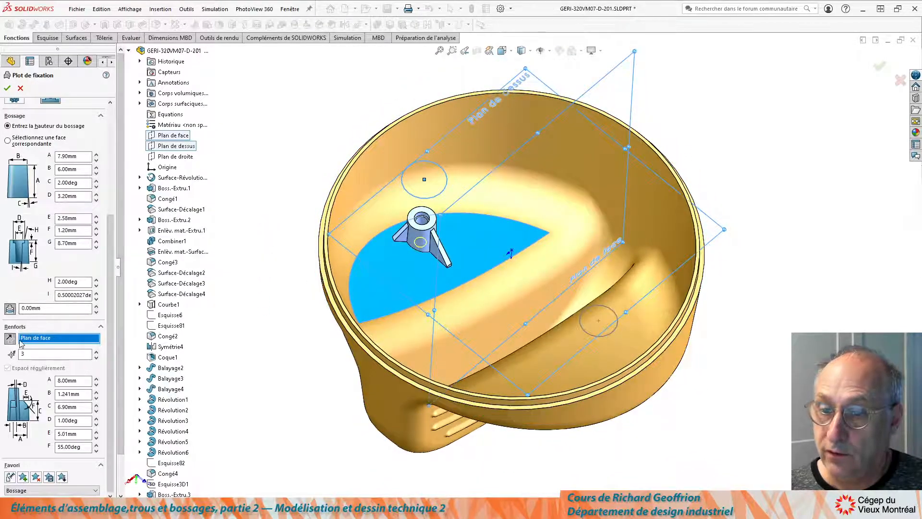
- Examine the mounting boss preview, including its stepped hole, the three ribs and its placement on the housing floor
middle_drag(272, 280, 278, 243)
scroll(419, 267, down, 5)
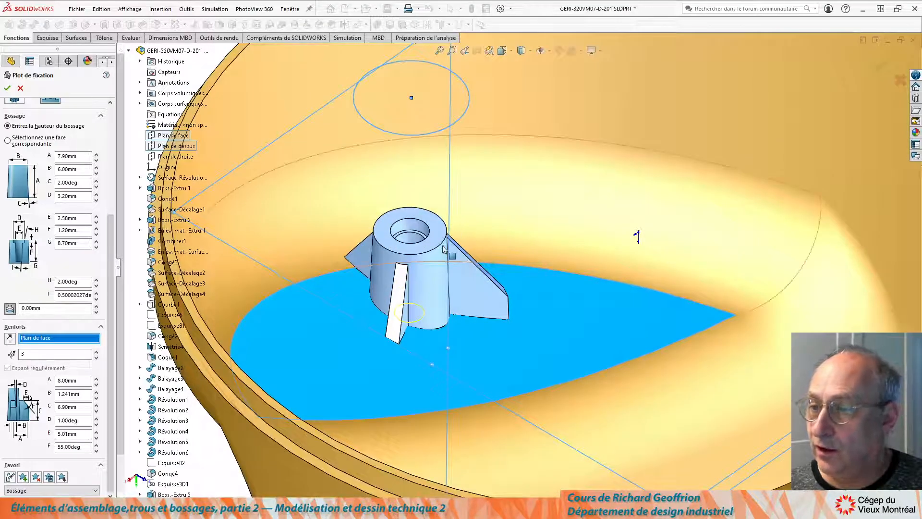
scroll(404, 279, down, 3)
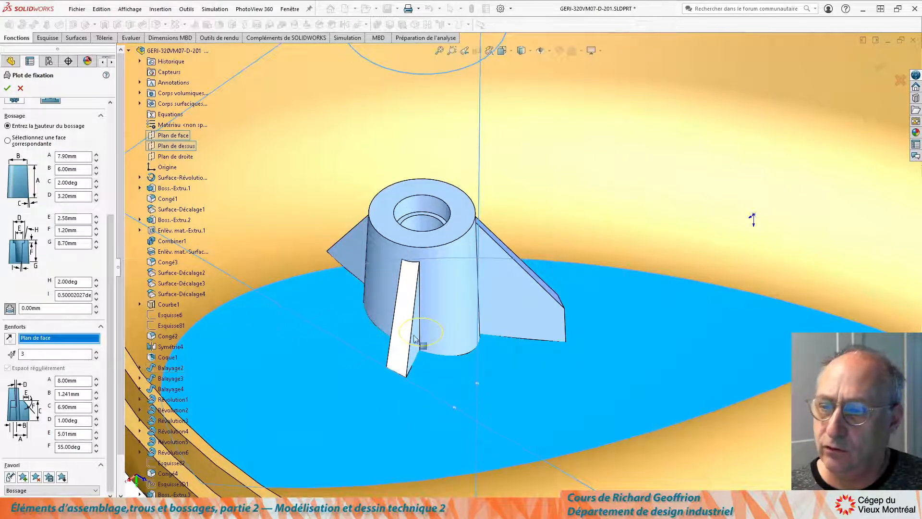
scroll(415, 269, down, 2)
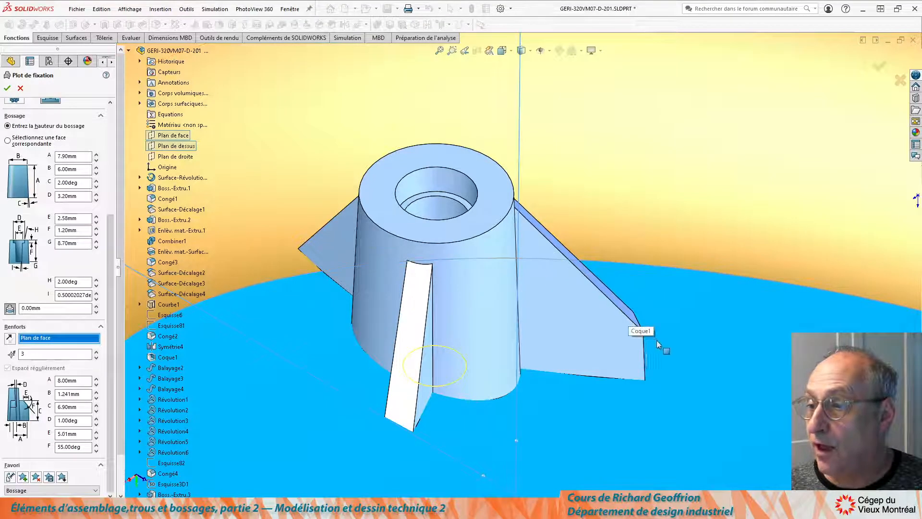
middle_drag(579, 326, 577, 279)
scroll(545, 272, up, 5)
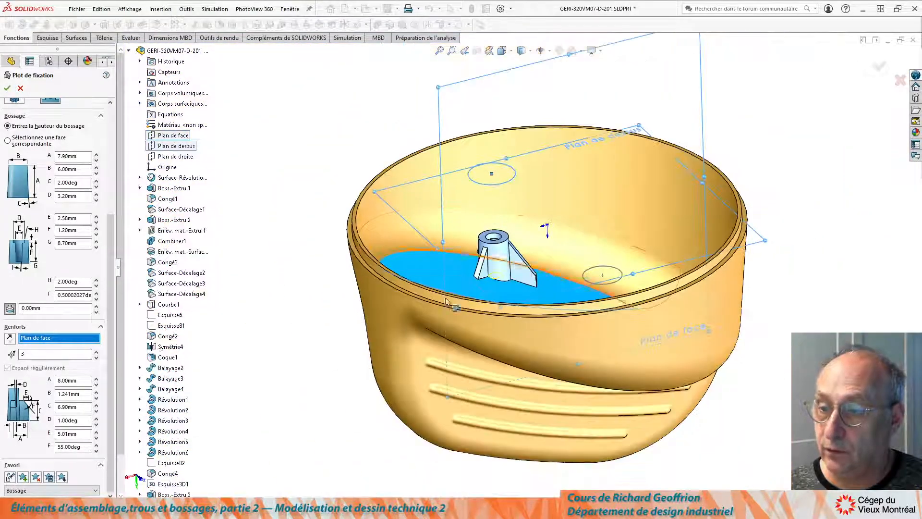
middle_drag(337, 297, 343, 311)
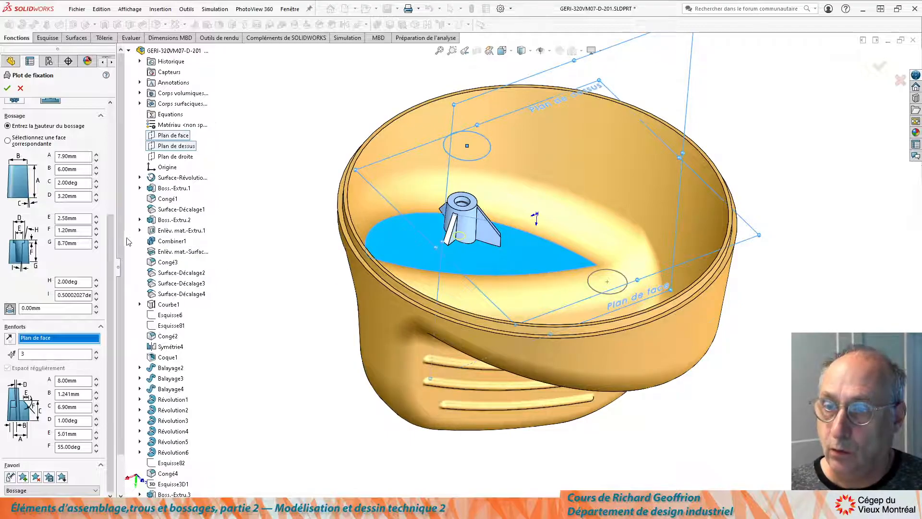
- Create the mounting boss on the housing floor with the loaded boss and rib settings
scroll(114, 222, up, 1)
scroll(113, 223, up, 3)
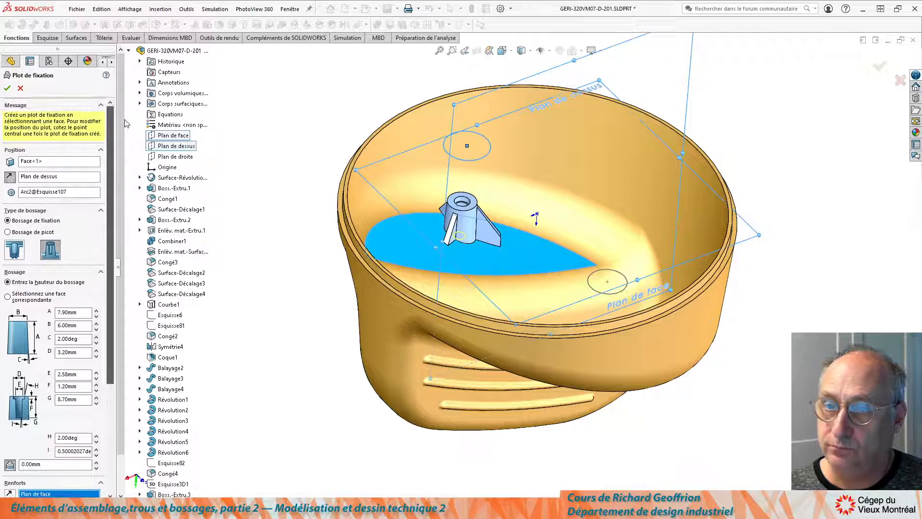
click(7, 88)
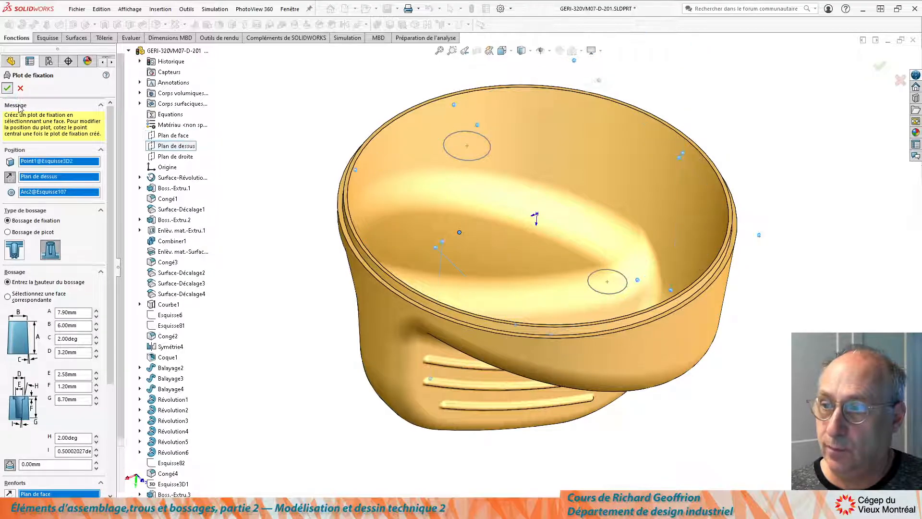
- Start a 0.25 mm symmetric fillet and select the three arc edges where the boss cylinder meets the housing floor
scroll(435, 175, down, 5)
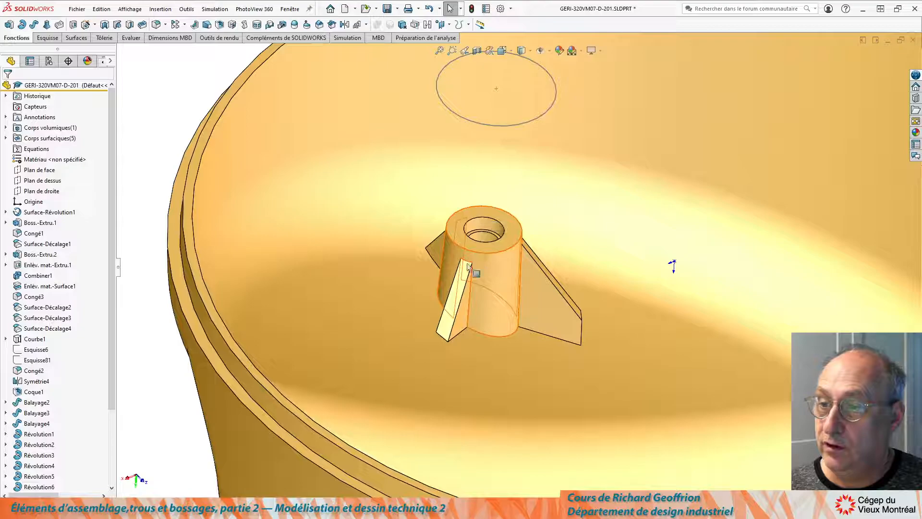
middle_drag(468, 266, 435, 264)
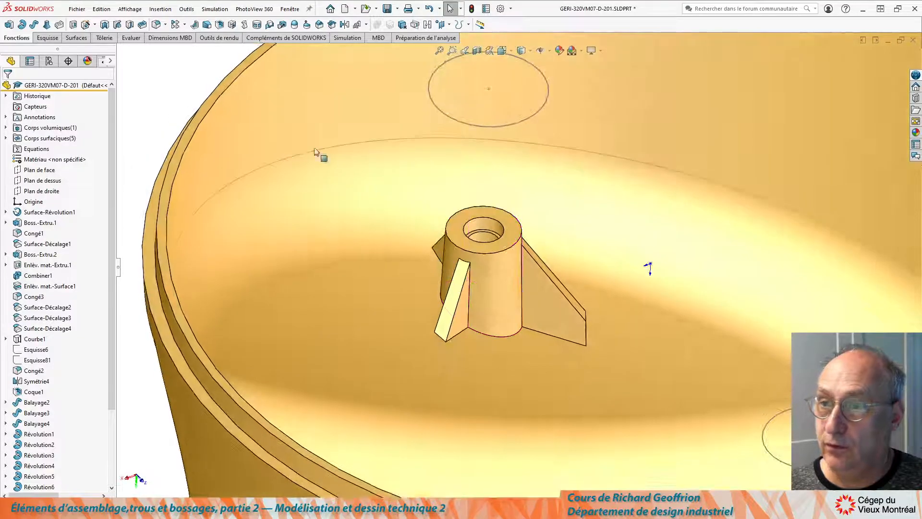
click(157, 25)
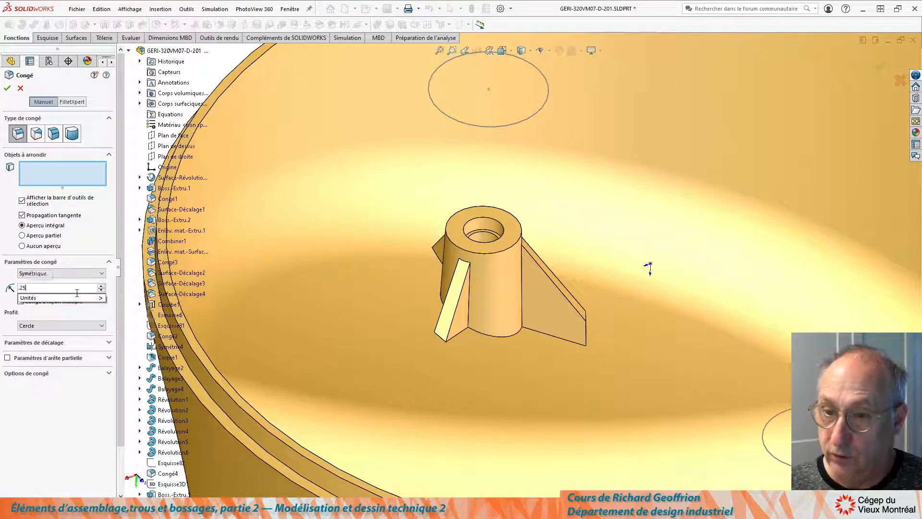
click(484, 334)
middle_drag(385, 334, 400, 275)
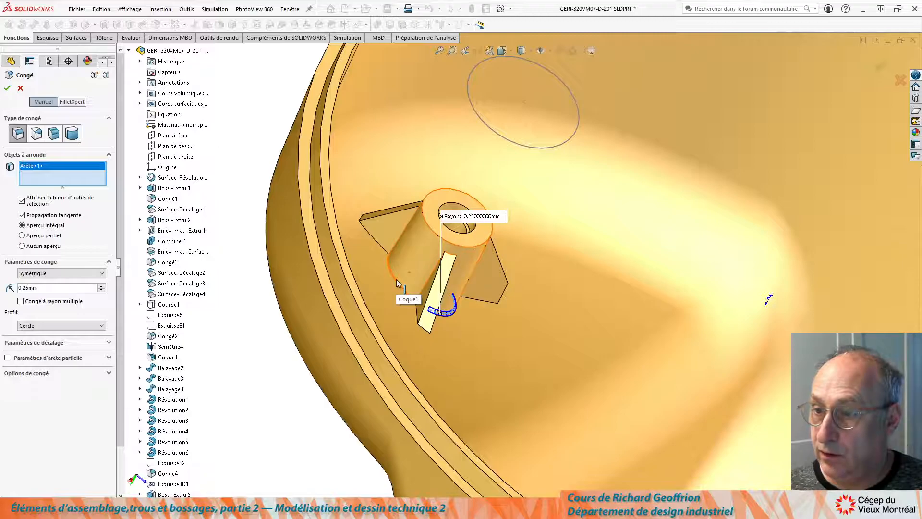
click(397, 280)
middle_drag(396, 279, 395, 366)
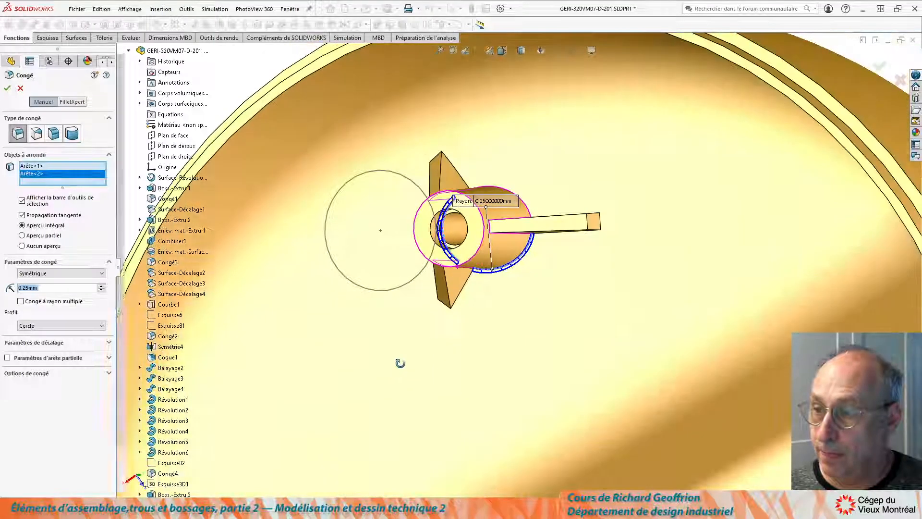
click(528, 207)
middle_drag(462, 280, 473, 171)
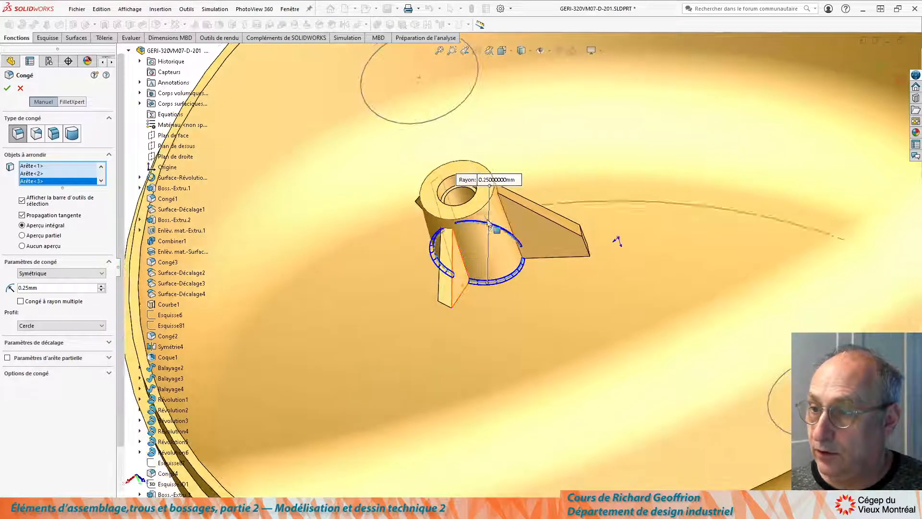
- Add the side and sloped faces of the boss's first rib to the 0.25 mm fillet
scroll(494, 228, down, 4)
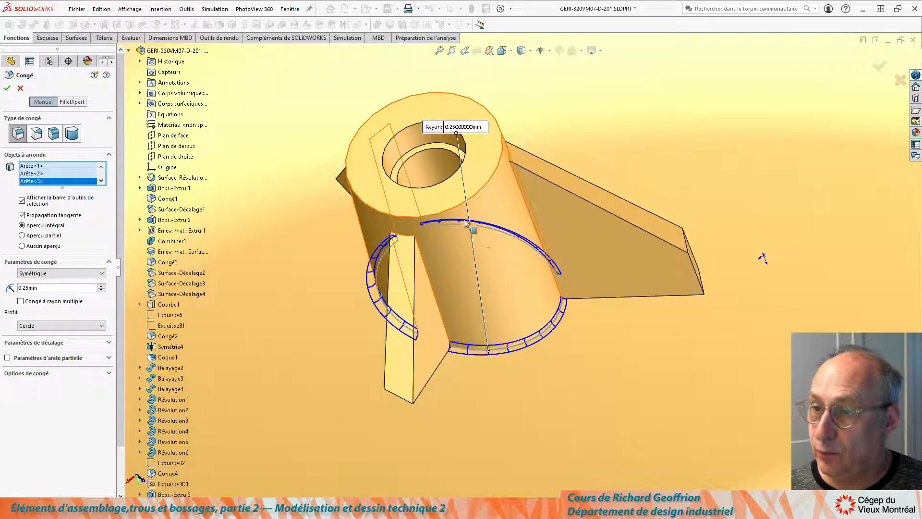
click(431, 339)
click(416, 362)
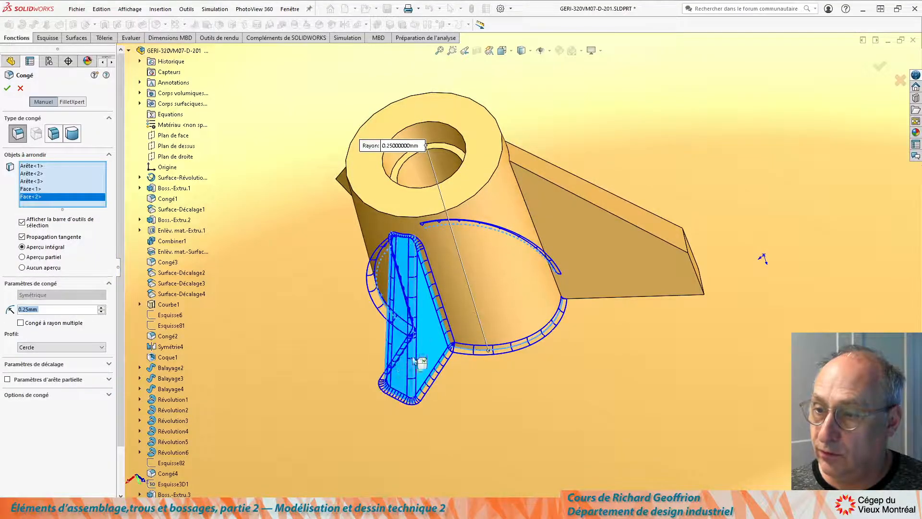
middle_drag(412, 360, 456, 353)
click(399, 305)
middle_drag(398, 304, 420, 300)
scroll(428, 283, up, 3)
scroll(367, 254, down, 2)
middle_drag(394, 254, 425, 207)
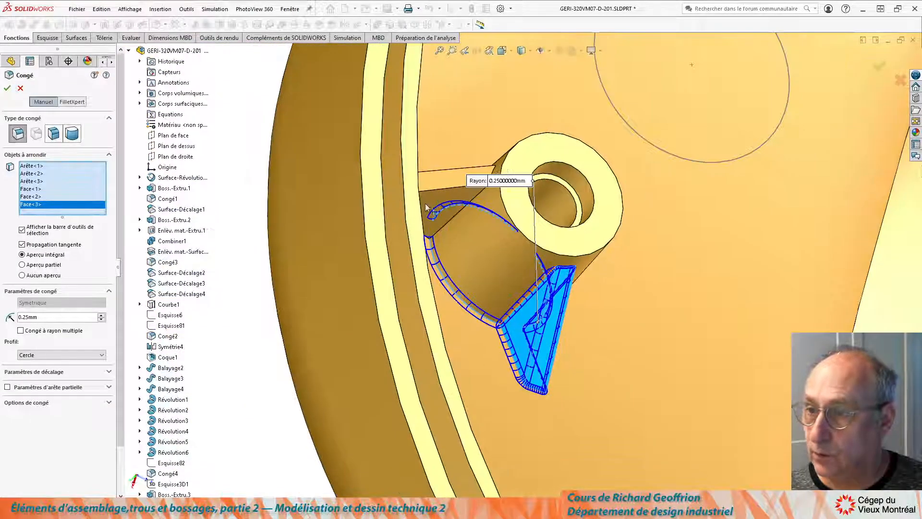
- Add the faces of the boss's second rib to the fillet selection
click(431, 200)
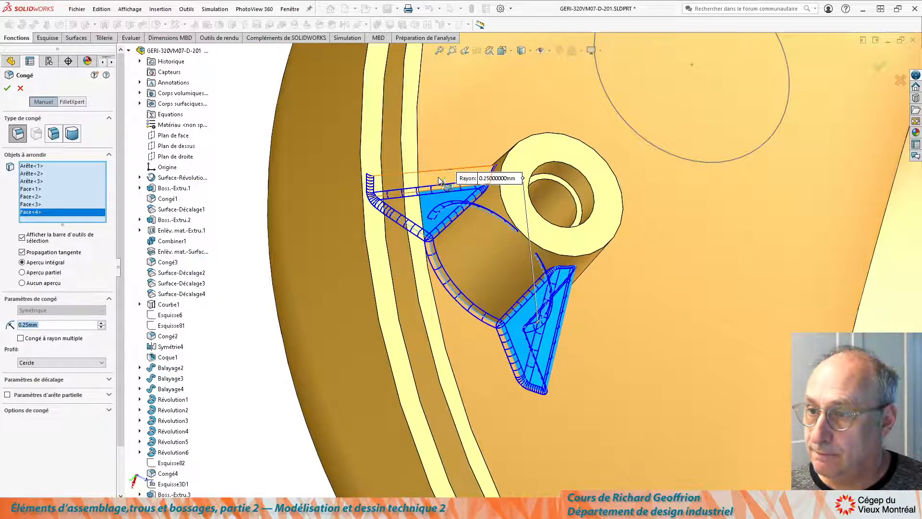
click(439, 182)
middle_drag(438, 181, 479, 155)
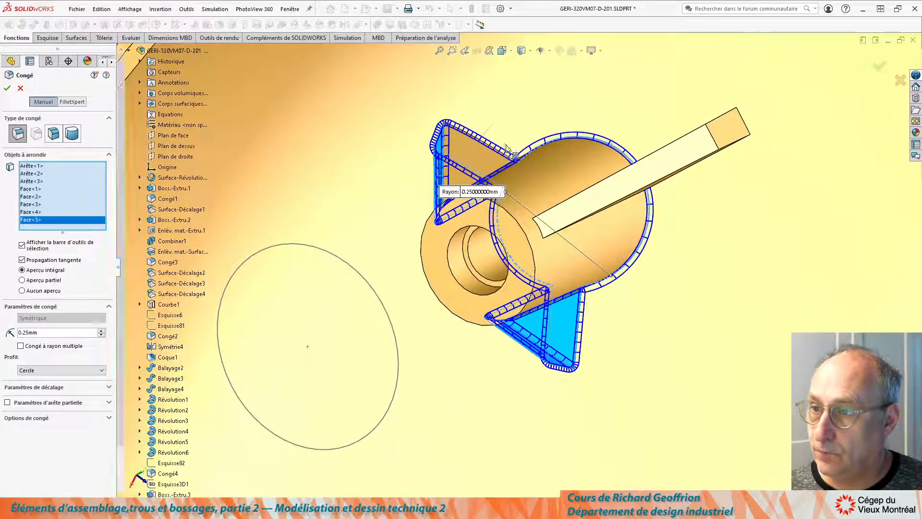
click(480, 154)
- Add the faces of the boss's third rib to the fillet selection
click(697, 151)
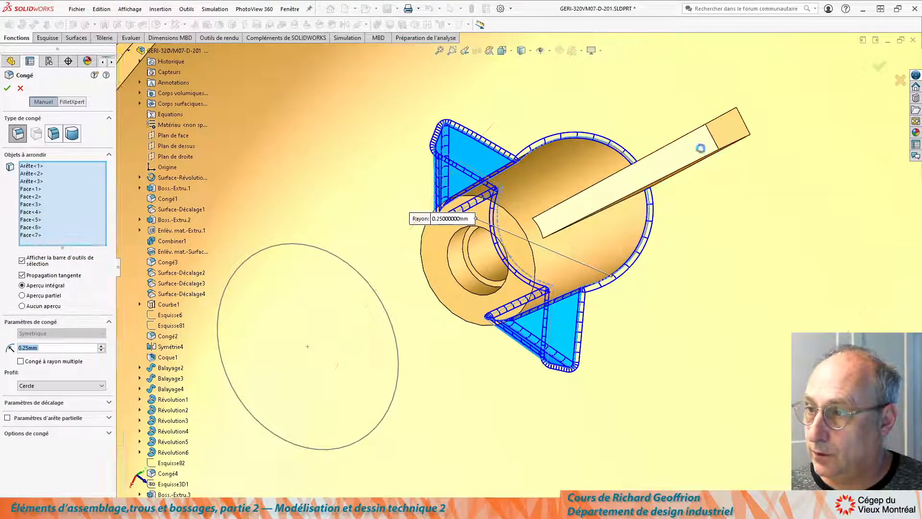
click(723, 132)
middle_drag(722, 131, 647, 103)
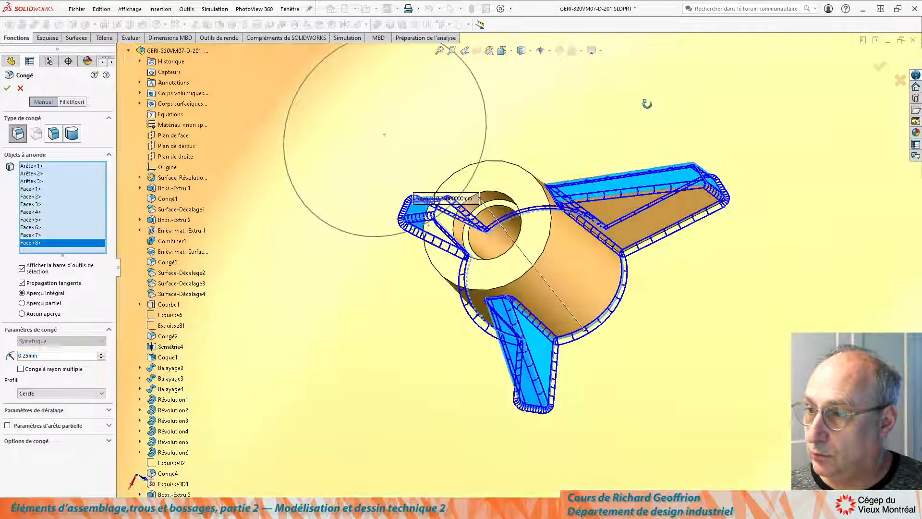
click(667, 208)
middle_drag(667, 208, 568, 301)
click(659, 225)
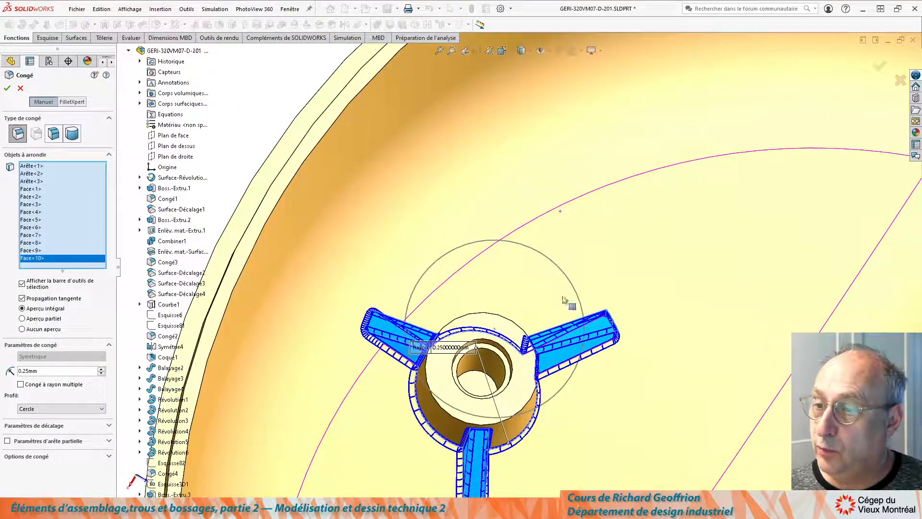
- Add the face inside the boss's hole to the selection and create the 0.25 mm fillet
click(474, 381)
middle_drag(563, 353, 563, 306)
scroll(563, 307, up, 2)
scroll(563, 307, down, 2)
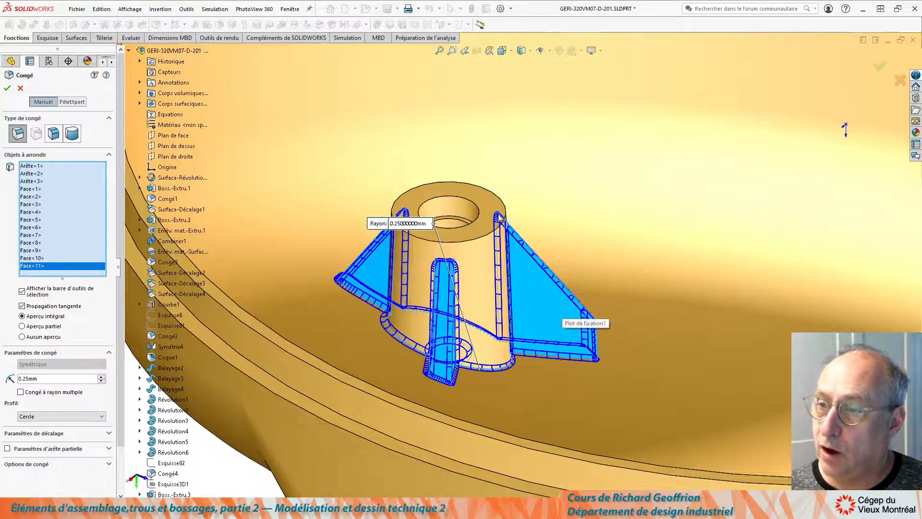
scroll(563, 306, up, 3)
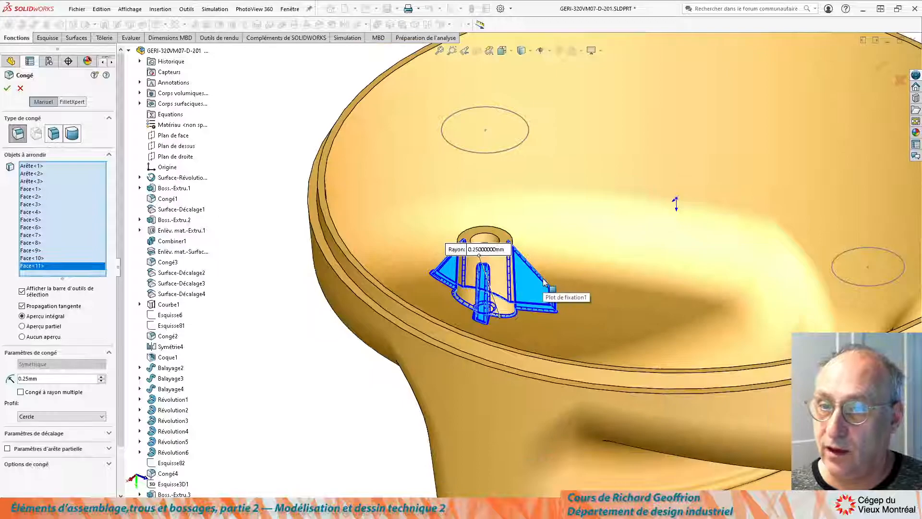
click(8, 88)
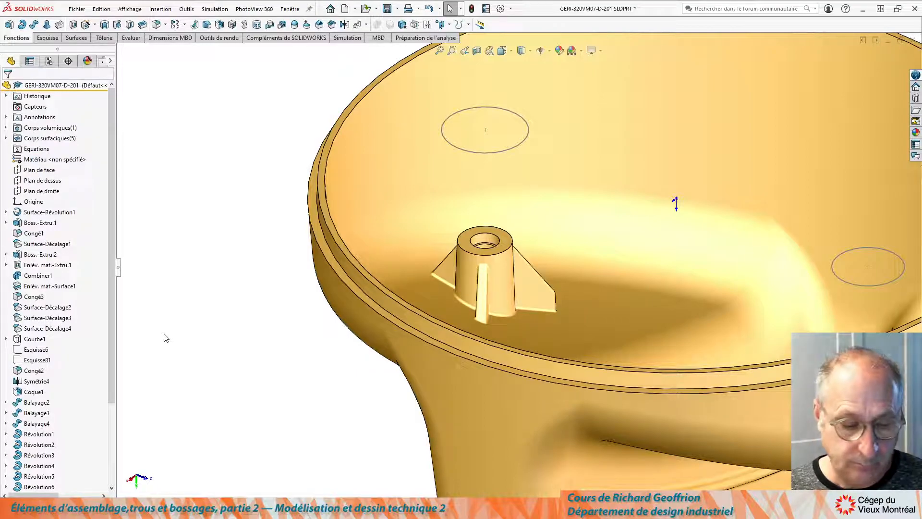
- Set up a second mounting boss at the other sketched circle with the Bossage favourite and 3 ribs oriented by Plan de face
scroll(236, 313, down, 5)
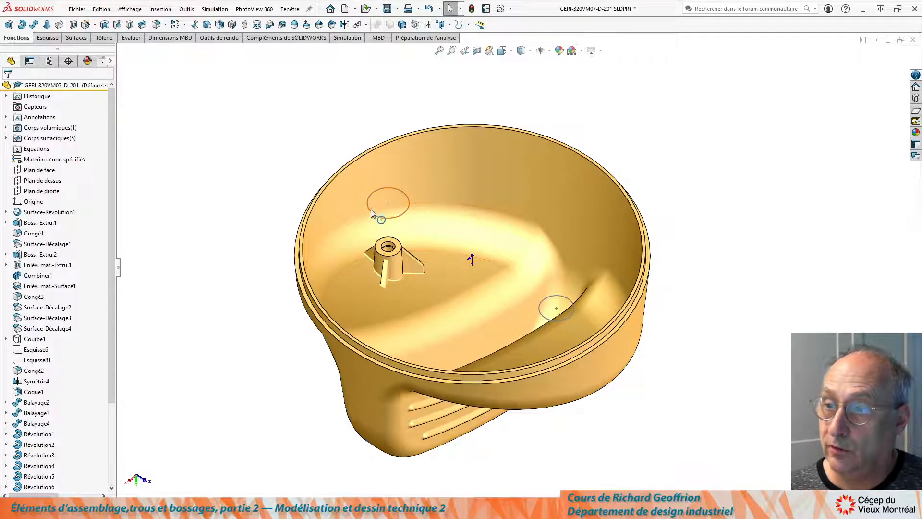
middle_drag(192, 323, 515, 258)
click(516, 255)
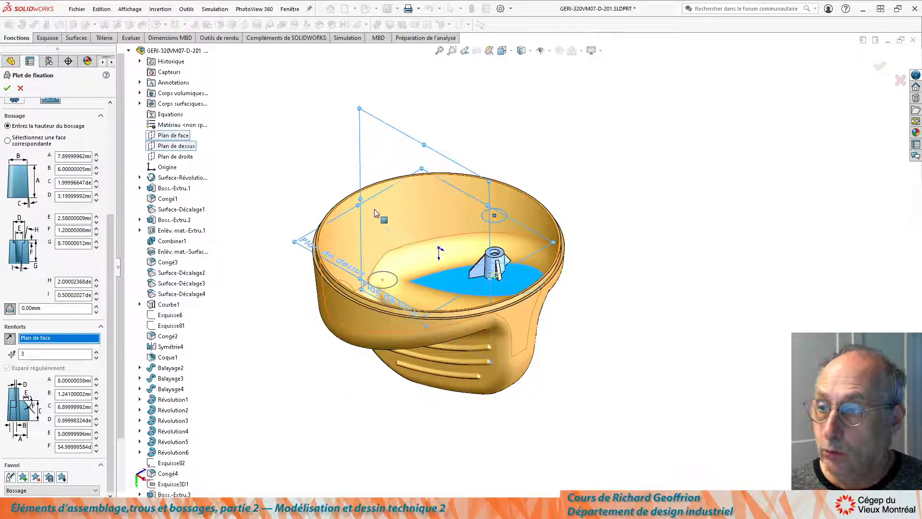
scroll(447, 244, down, 2)
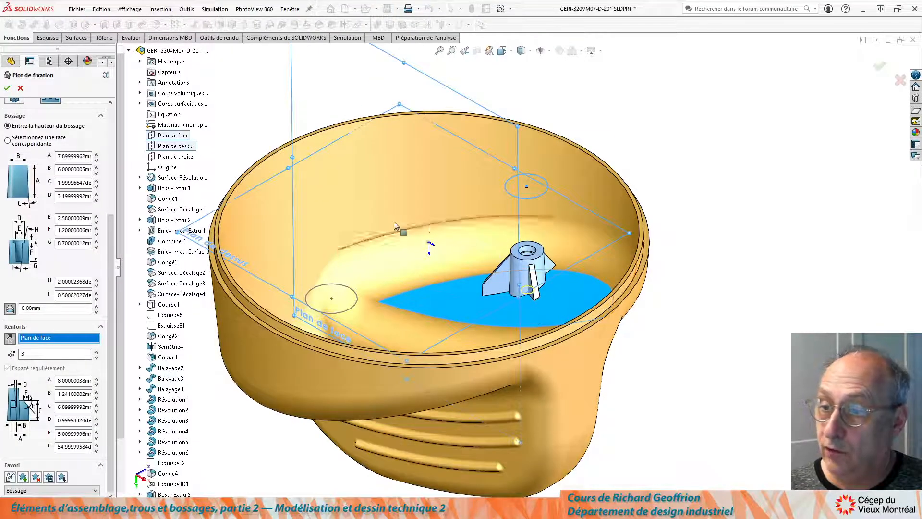
middle_drag(408, 237, 412, 233)
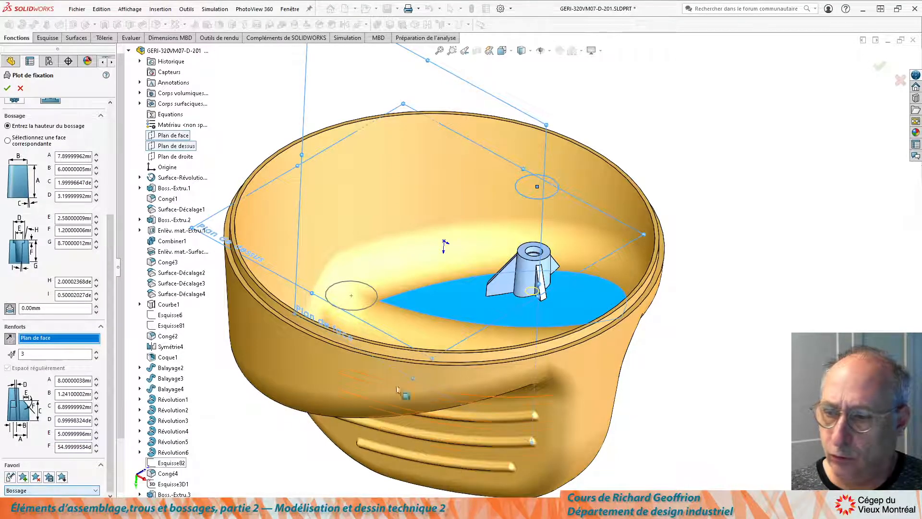
- Try reversing the second boss's rib orientation relative to Plan de face
middle_drag(470, 254, 394, 331)
scroll(425, 349, up, 3)
scroll(418, 350, down, 1)
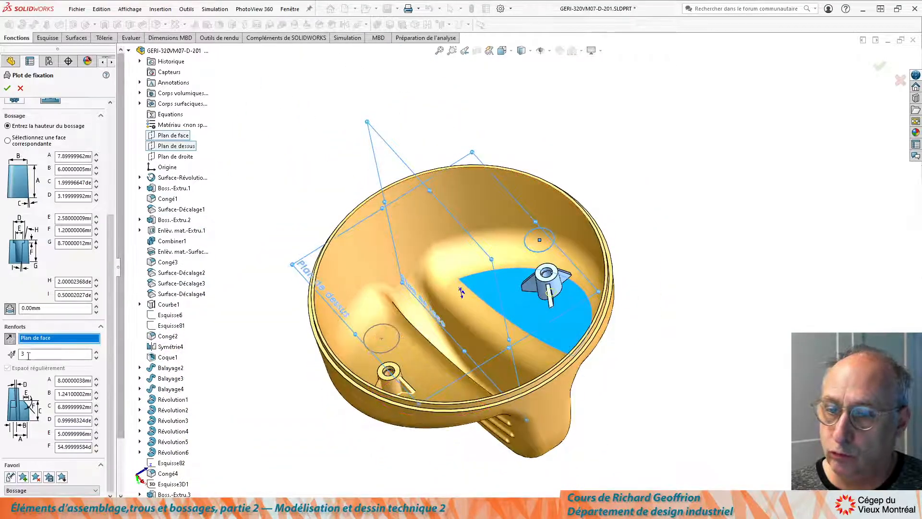
click(10, 338)
click(9, 338)
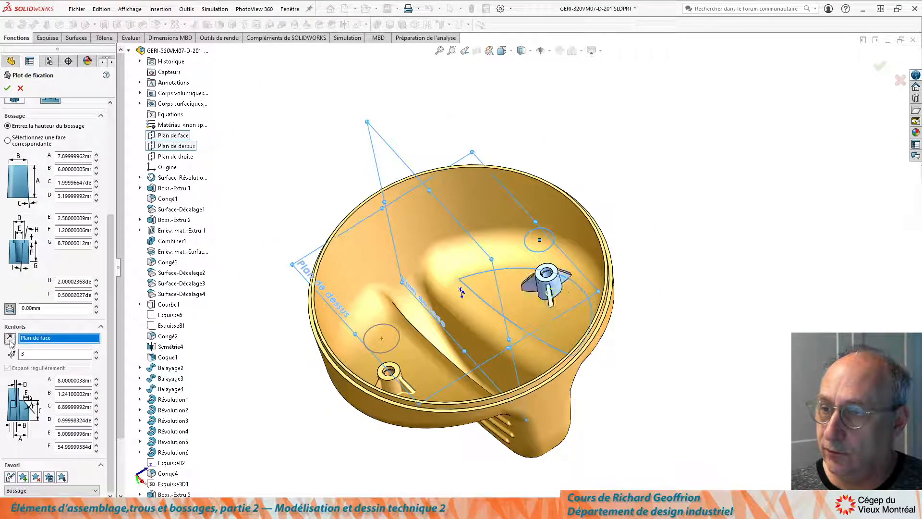
middle_drag(277, 310, 357, 327)
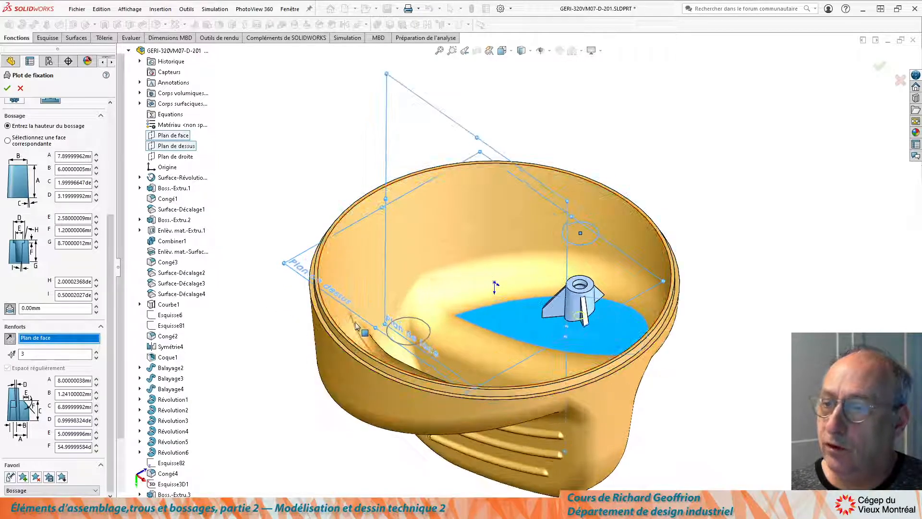
- Fillet the second boss's base edges and rib faces with a 0.25 mm radius
scroll(356, 327, down, 2)
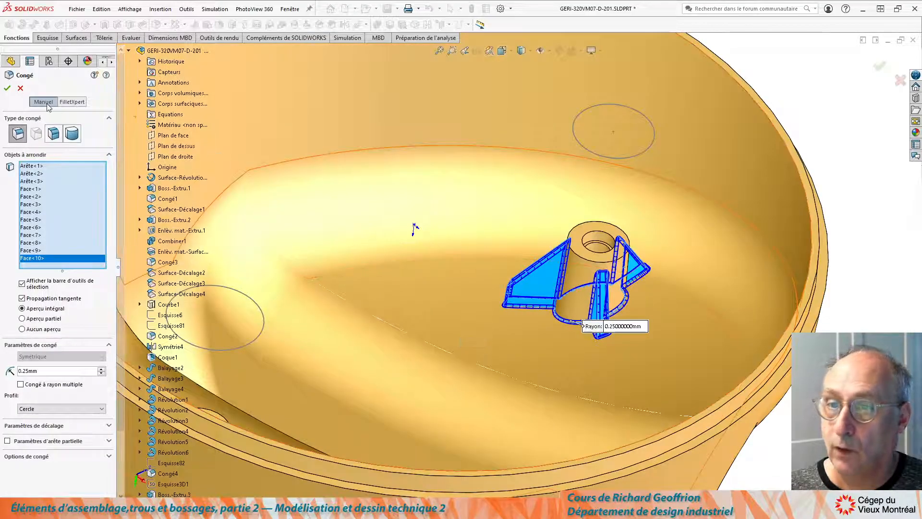
click(8, 89)
scroll(382, 241, up, 3)
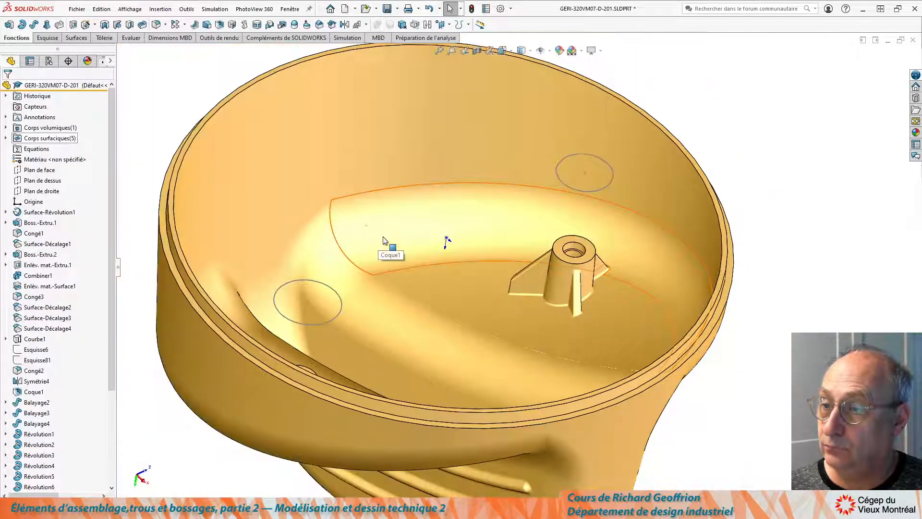
- Hide the sketch containing the boss location circles, Esquisse107
middle_drag(496, 289, 460, 301)
scroll(484, 284, up, 4)
scroll(497, 270, down, 2)
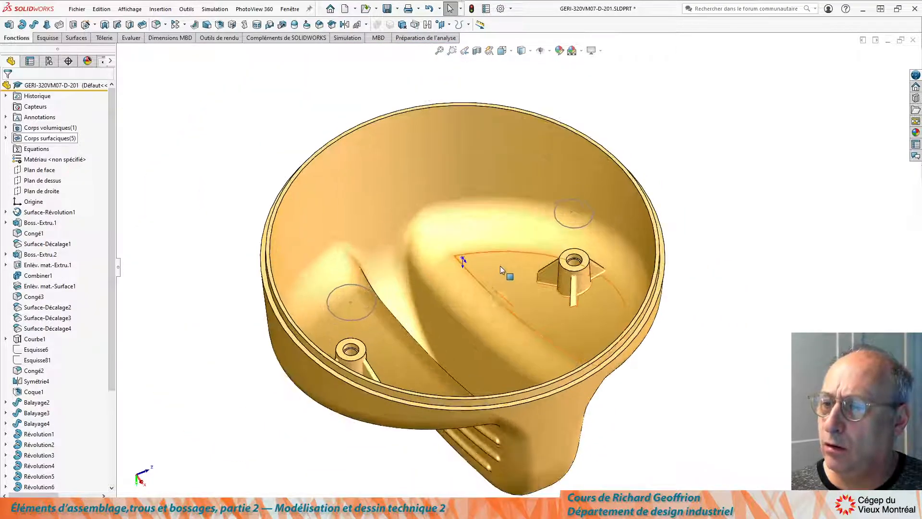
click(565, 226)
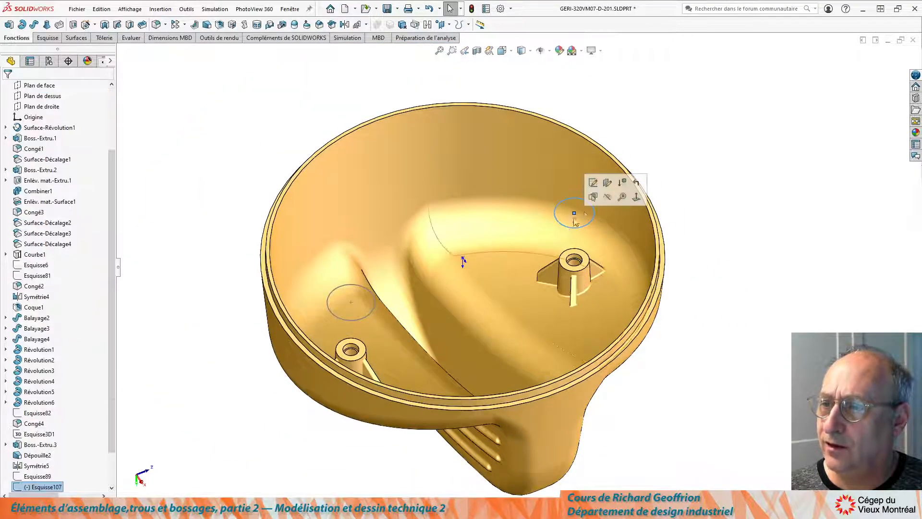
click(607, 198)
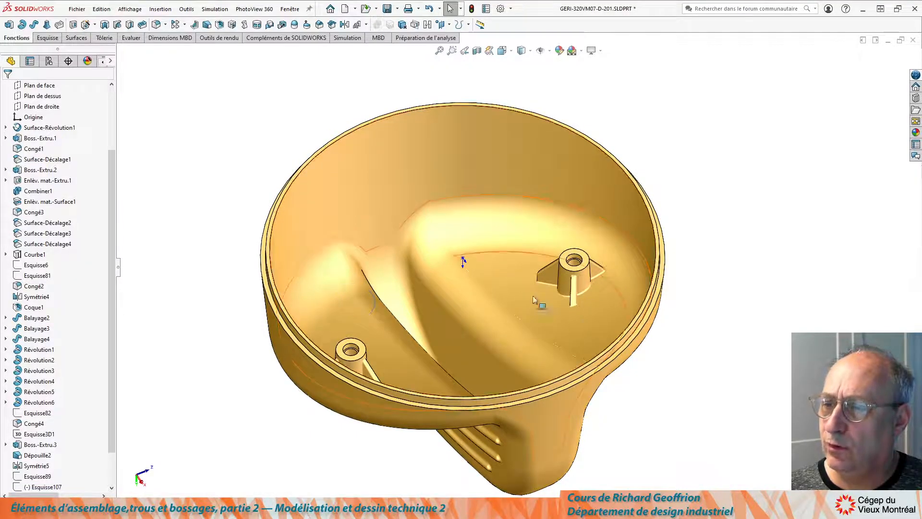
middle_drag(492, 307, 424, 214)
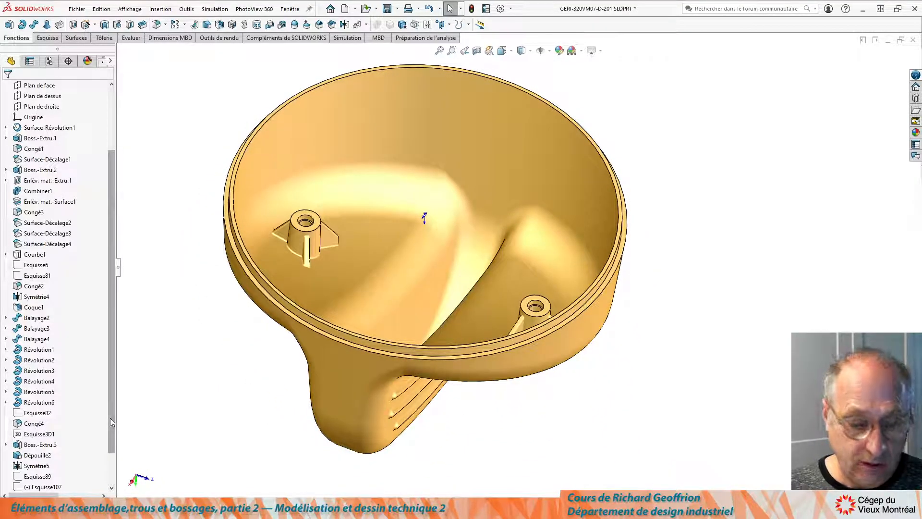